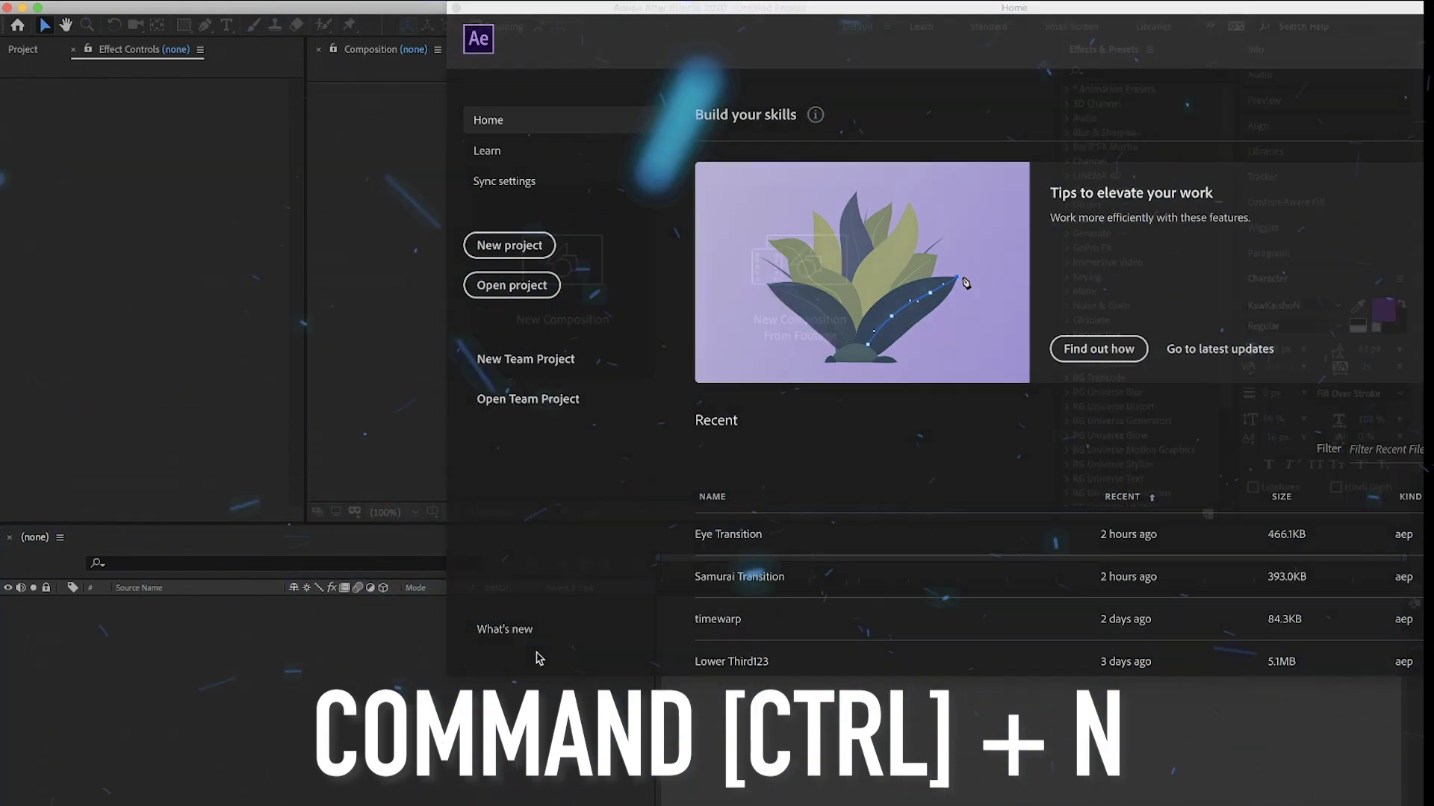
Create a 1920×1080, 25 fps, 24-second composition named dancedance and bring up the import dialog.
key("ctrl+n")
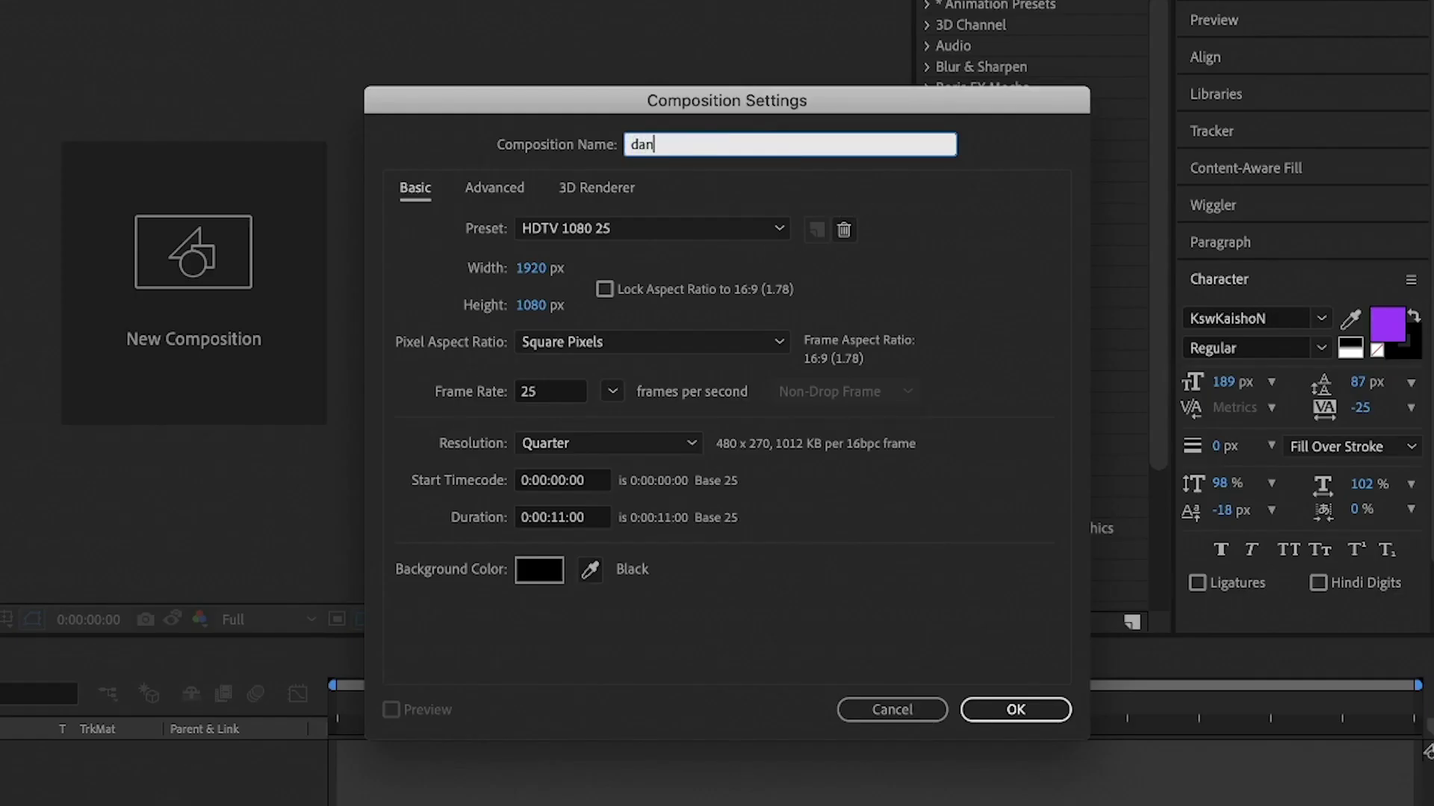
type("dancedance")
left_click(561, 513)
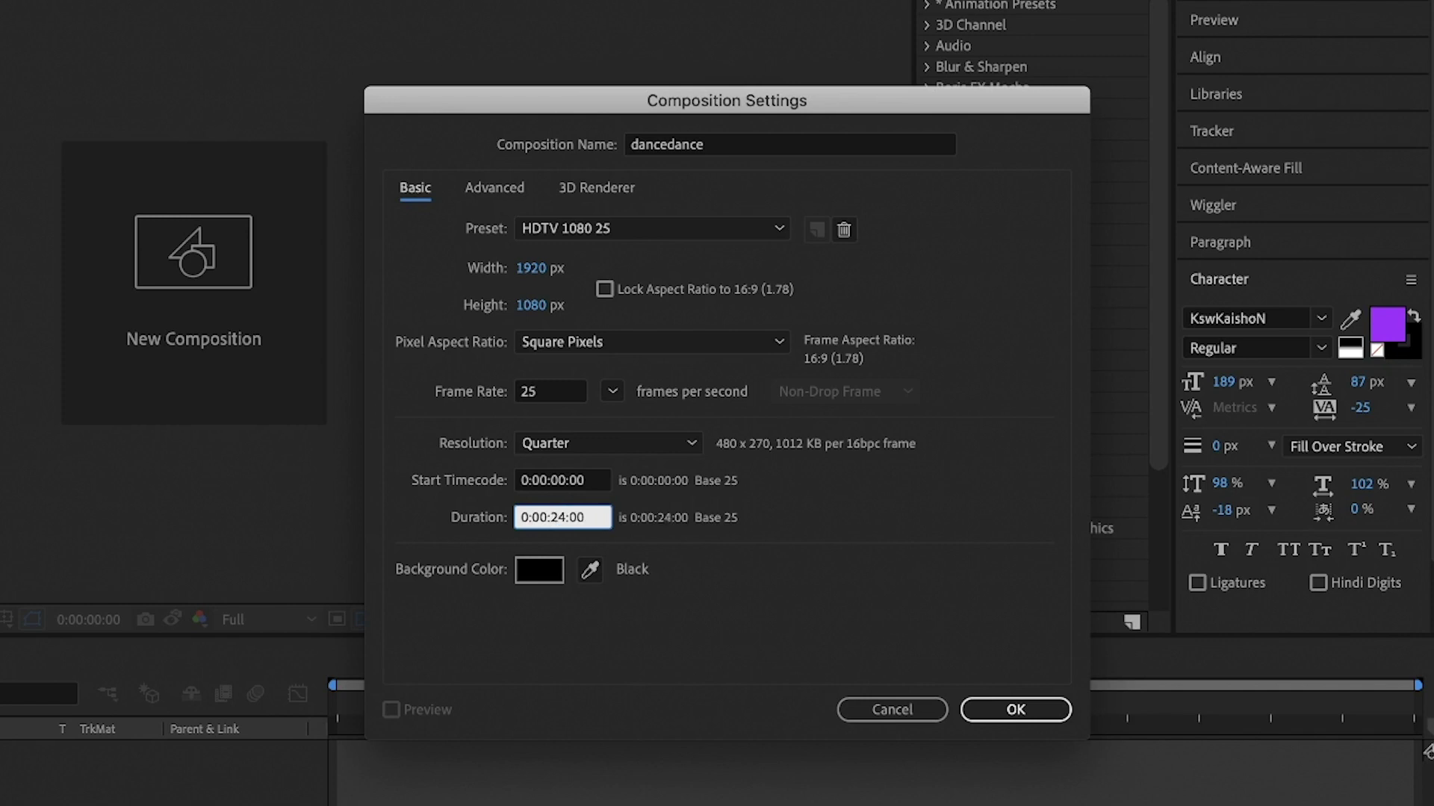
key("Return")
key("super+i")
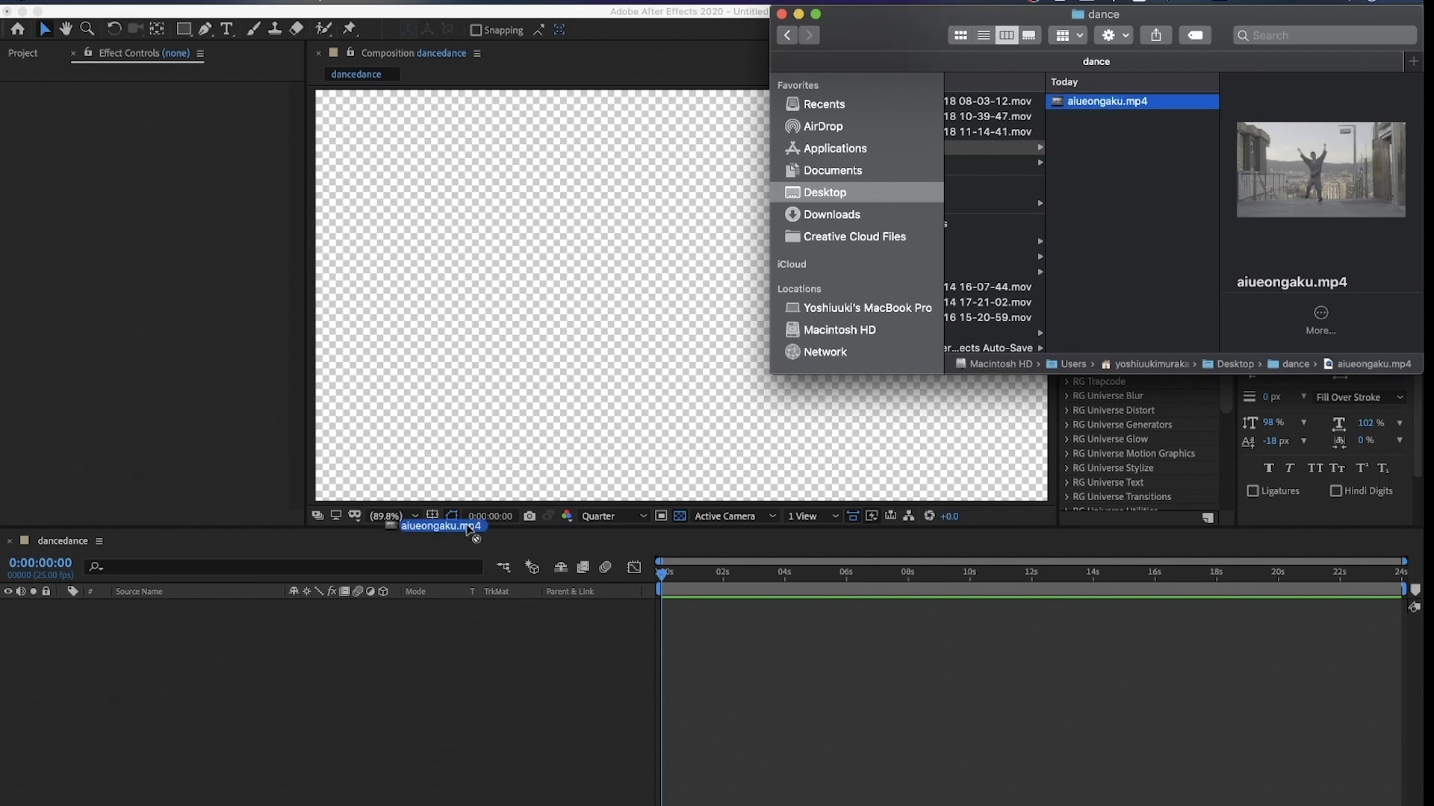
Place aiueongaku.mp4 in the dancedance timeline, preview it, and scrub to around frame 14.
left_click_drag(469, 529, 413, 639)
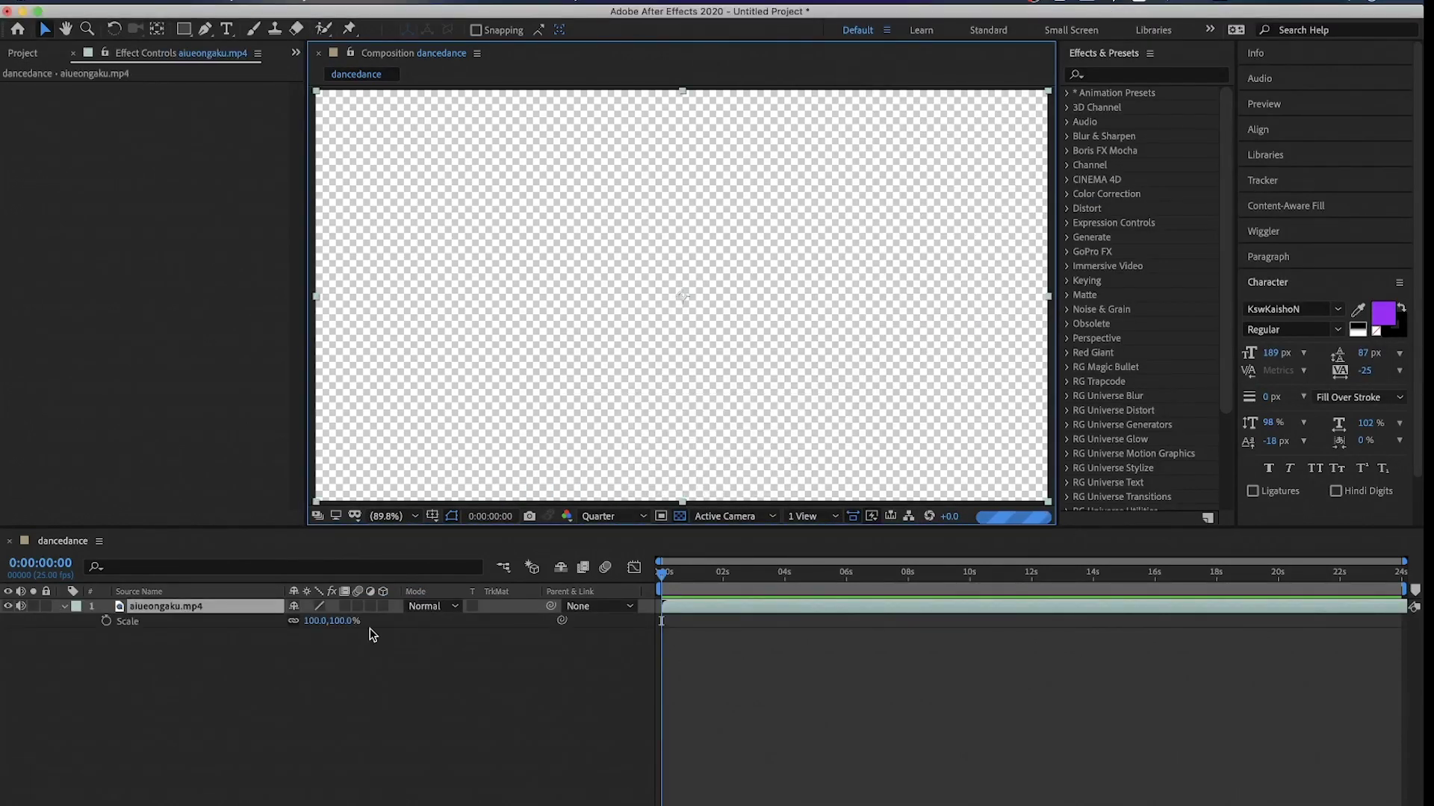
left_click(740, 673)
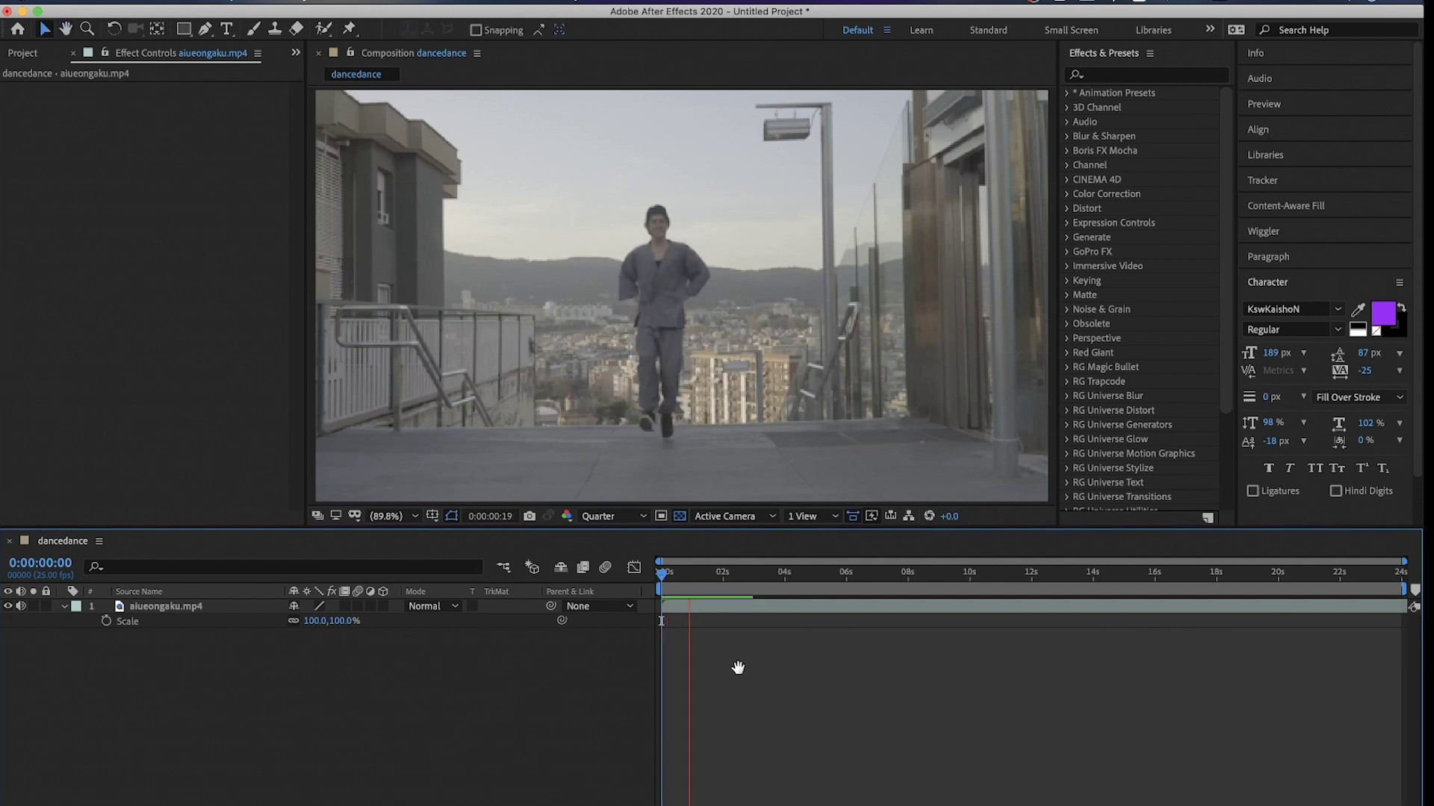
key("space")
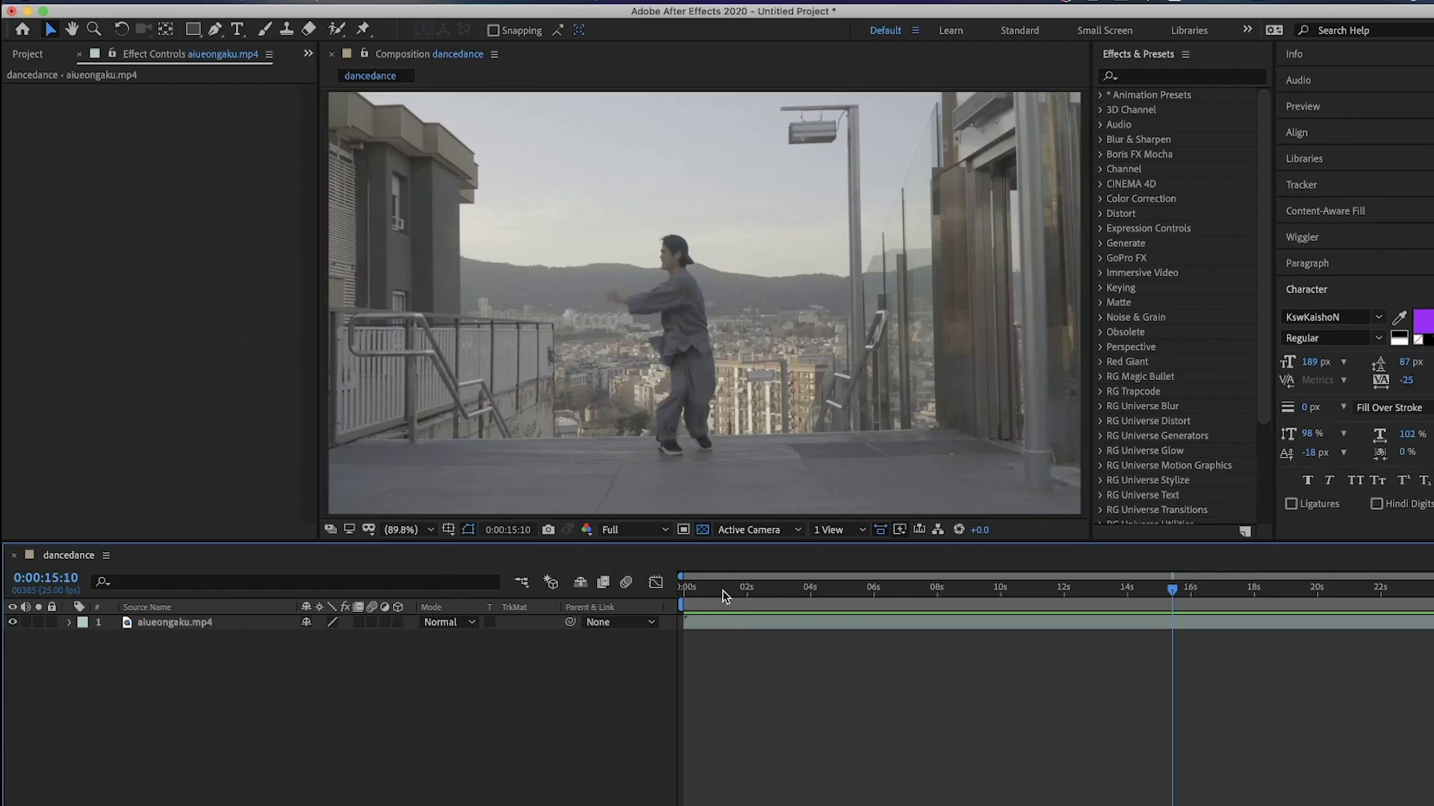
left_click(683, 590)
left_click_drag(692, 594, 708, 603)
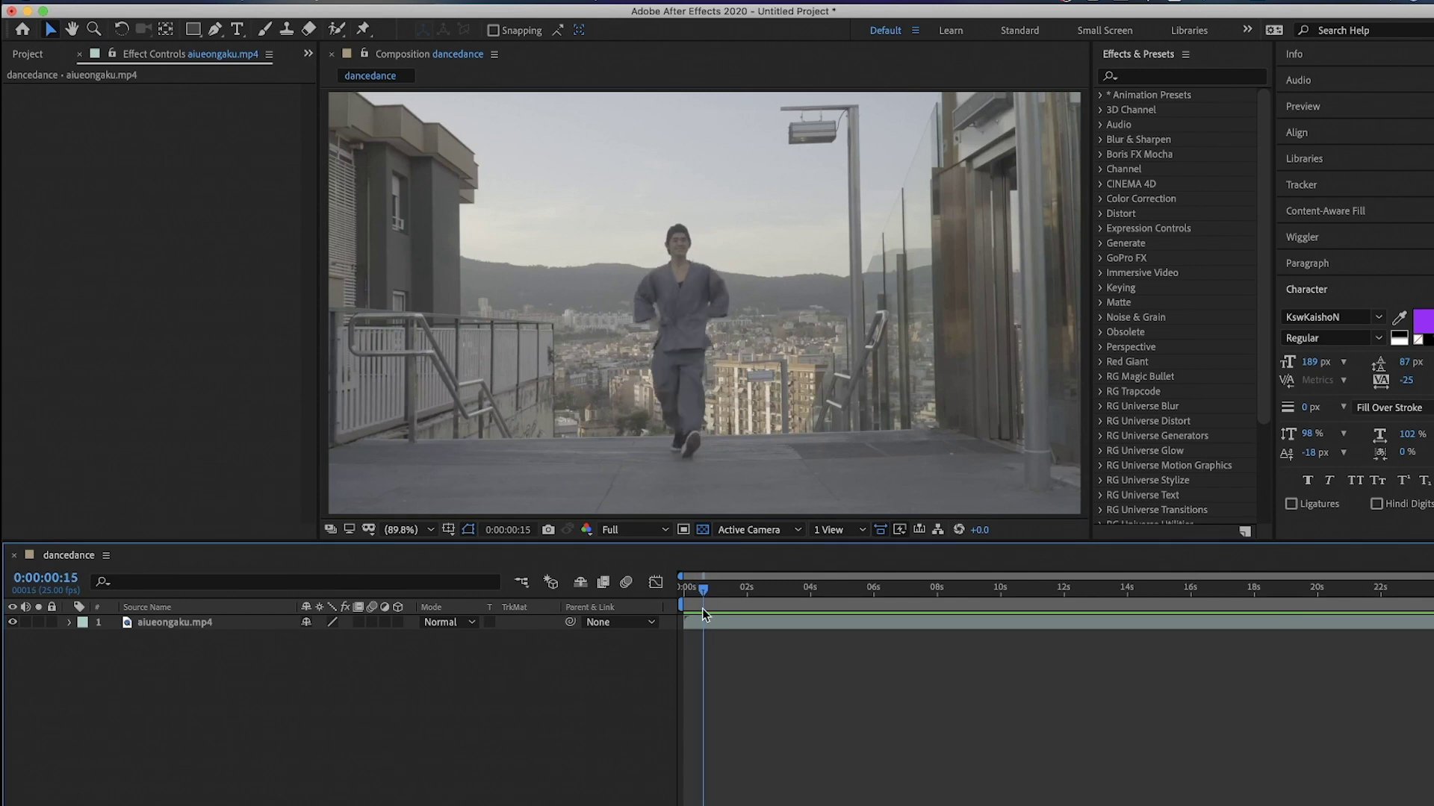
Duplicate the aiueongaku.mp4 layer, freeze the top copy at 0:00:00:15, and trim its out point there.
left_click(705, 625)
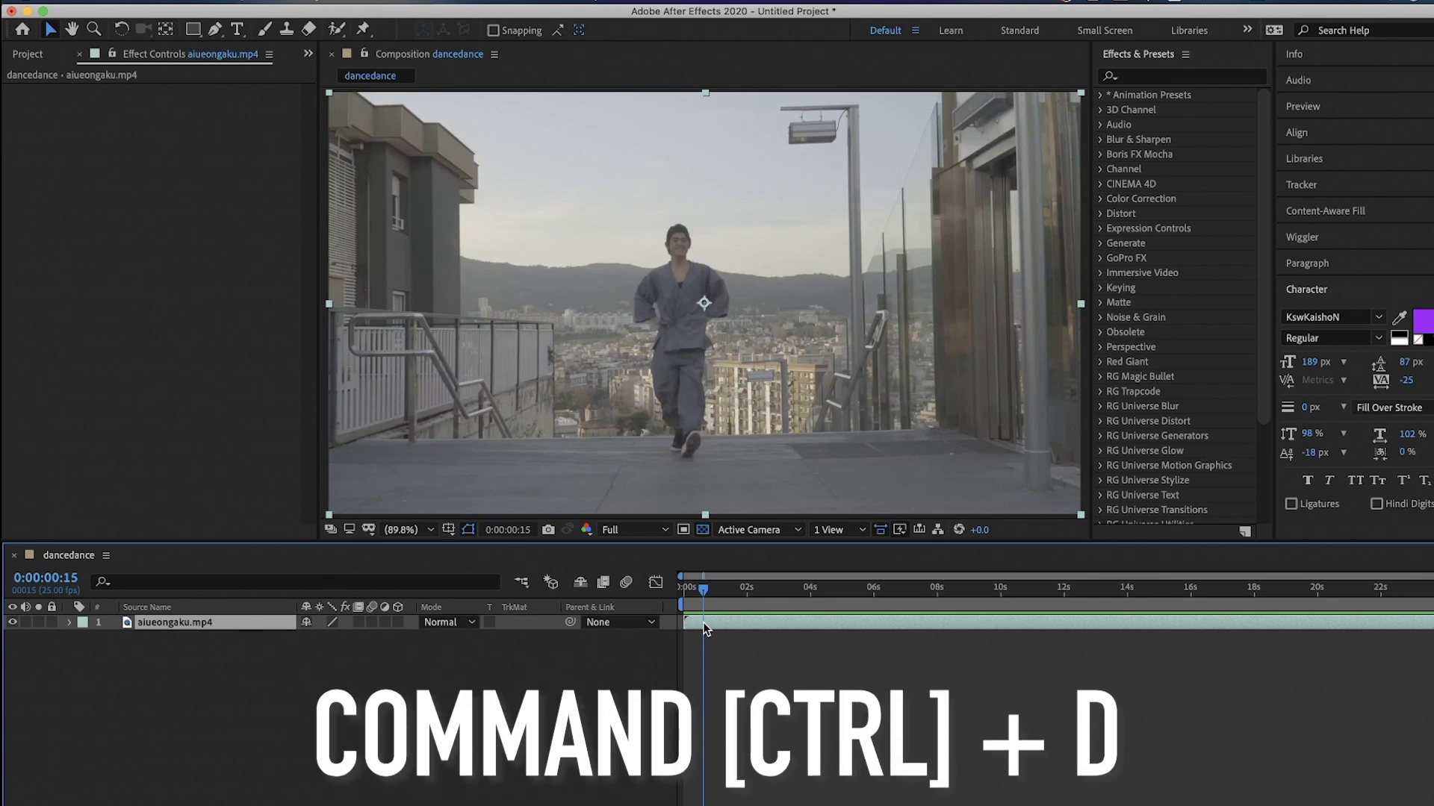
key("ctrl+d")
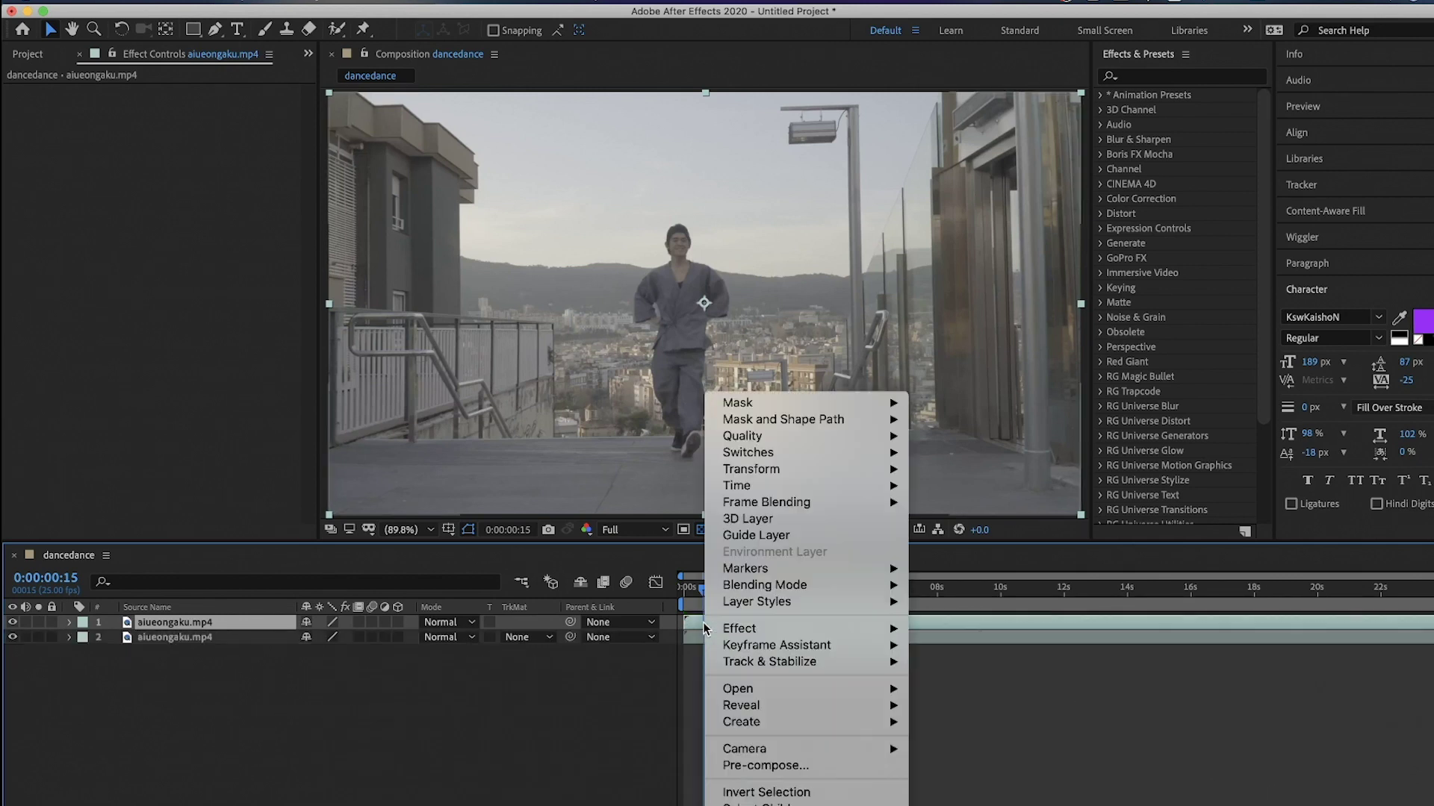
right_click(704, 627)
mouse_move(540, 209)
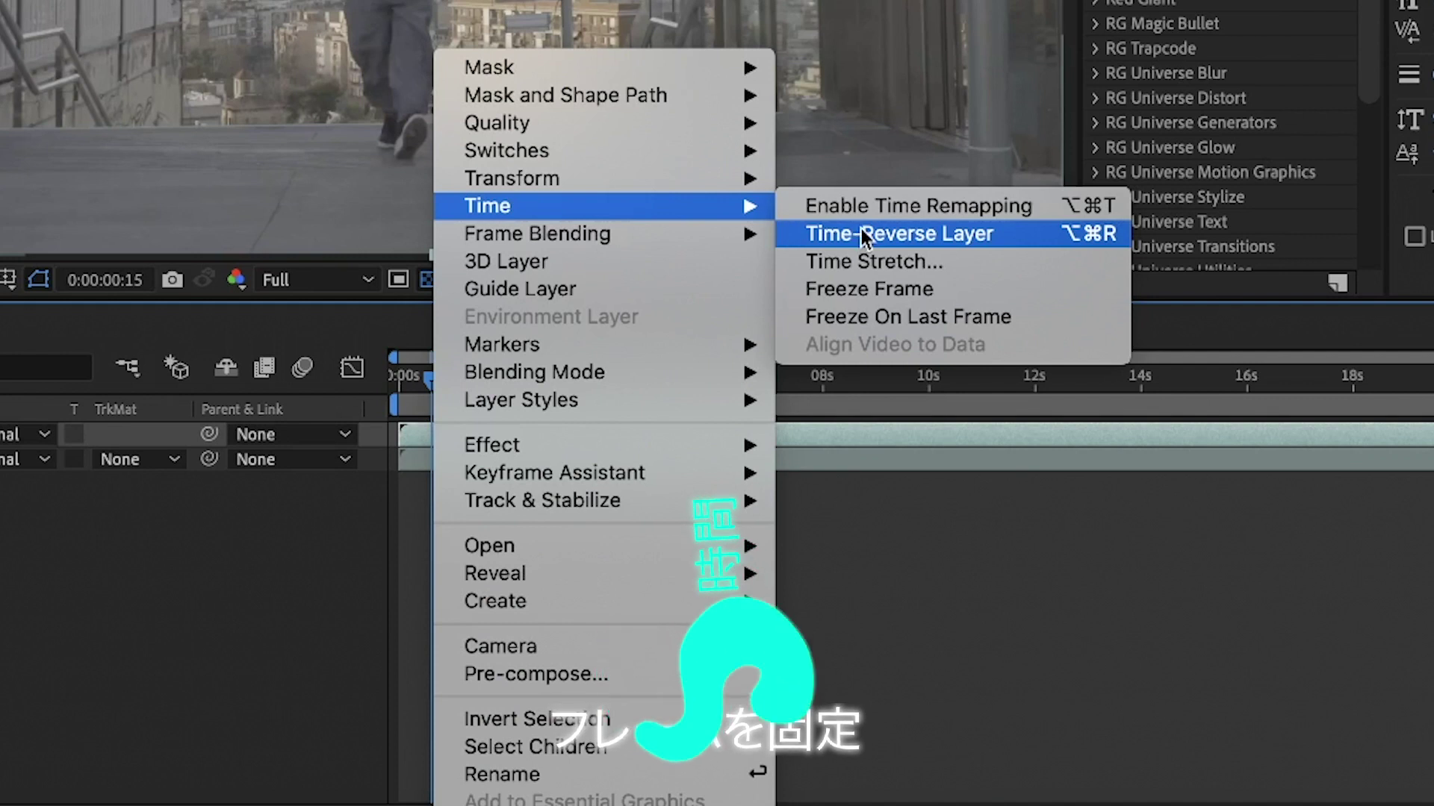
left_click(870, 288)
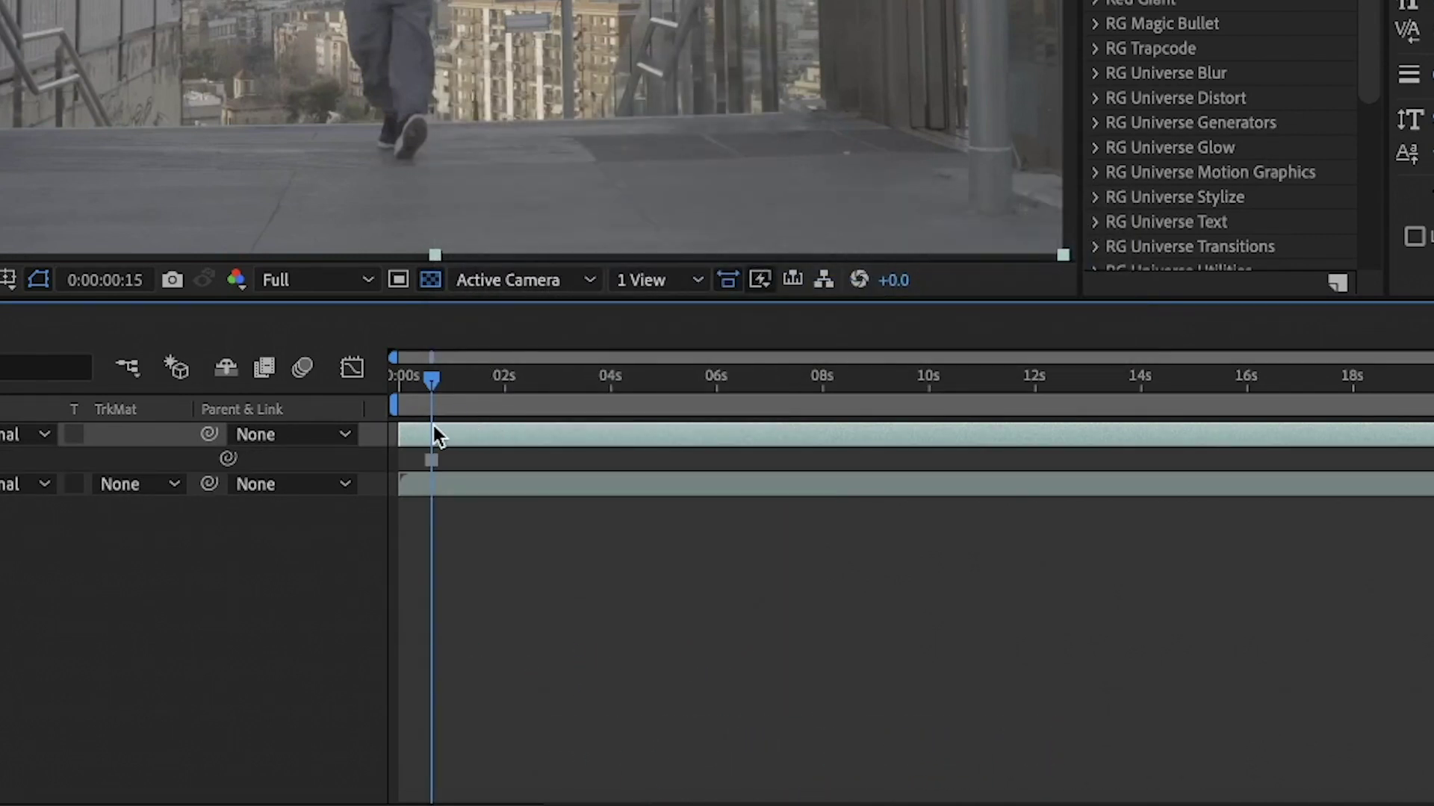
key("alt+bracketright")
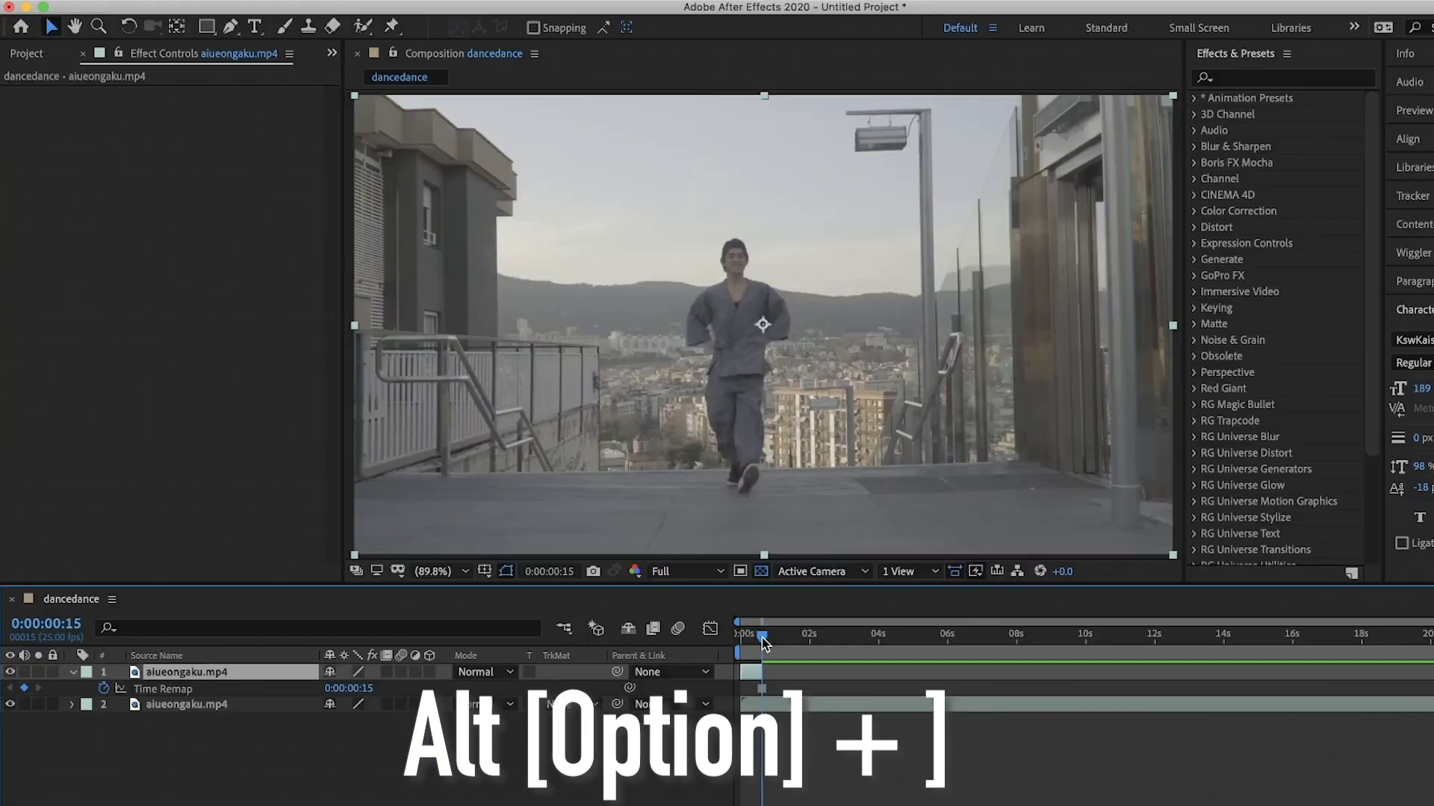
left_click_drag(746, 642, 766, 647)
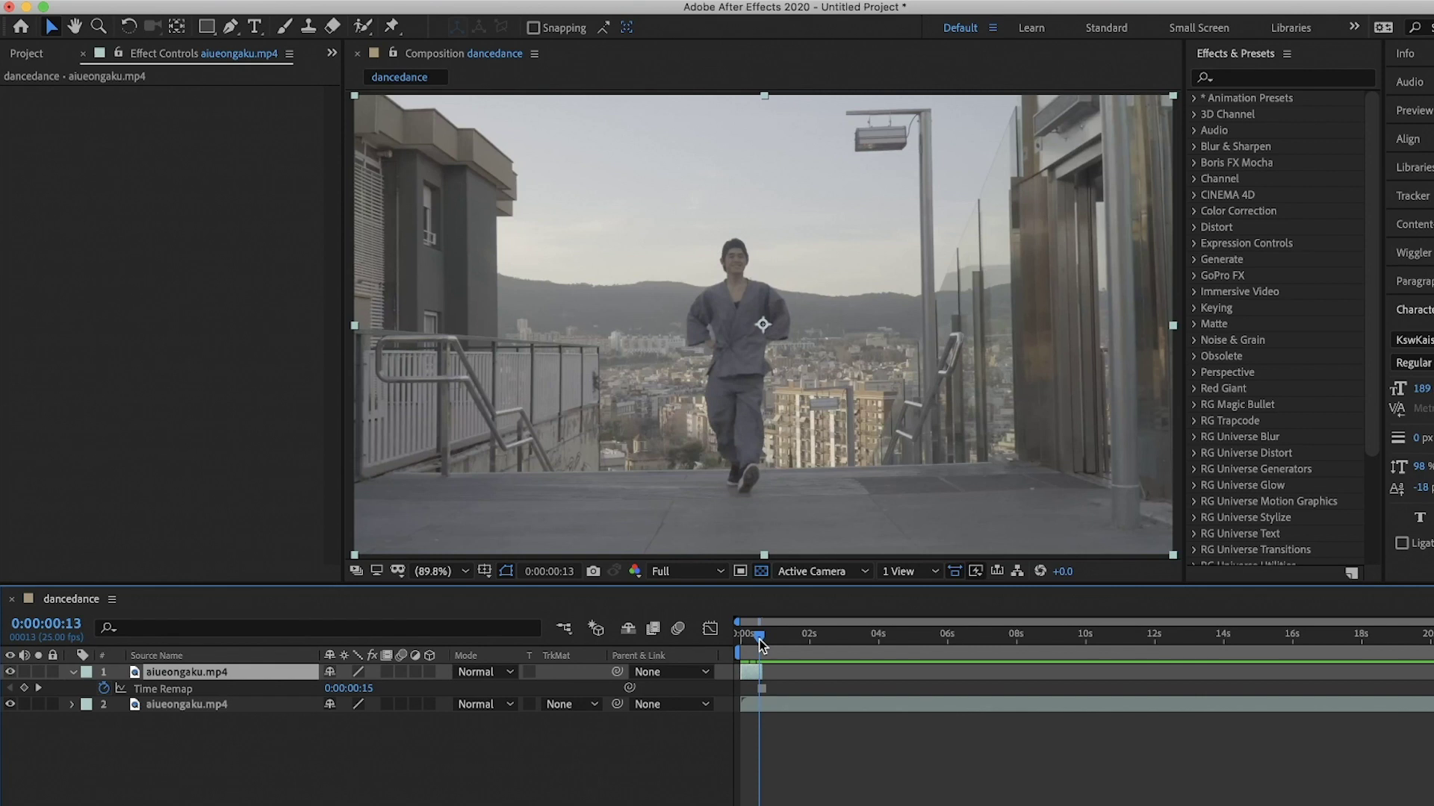
Undo the accidental Pen path and the Shape Layer 1 it created.
left_click(753, 679)
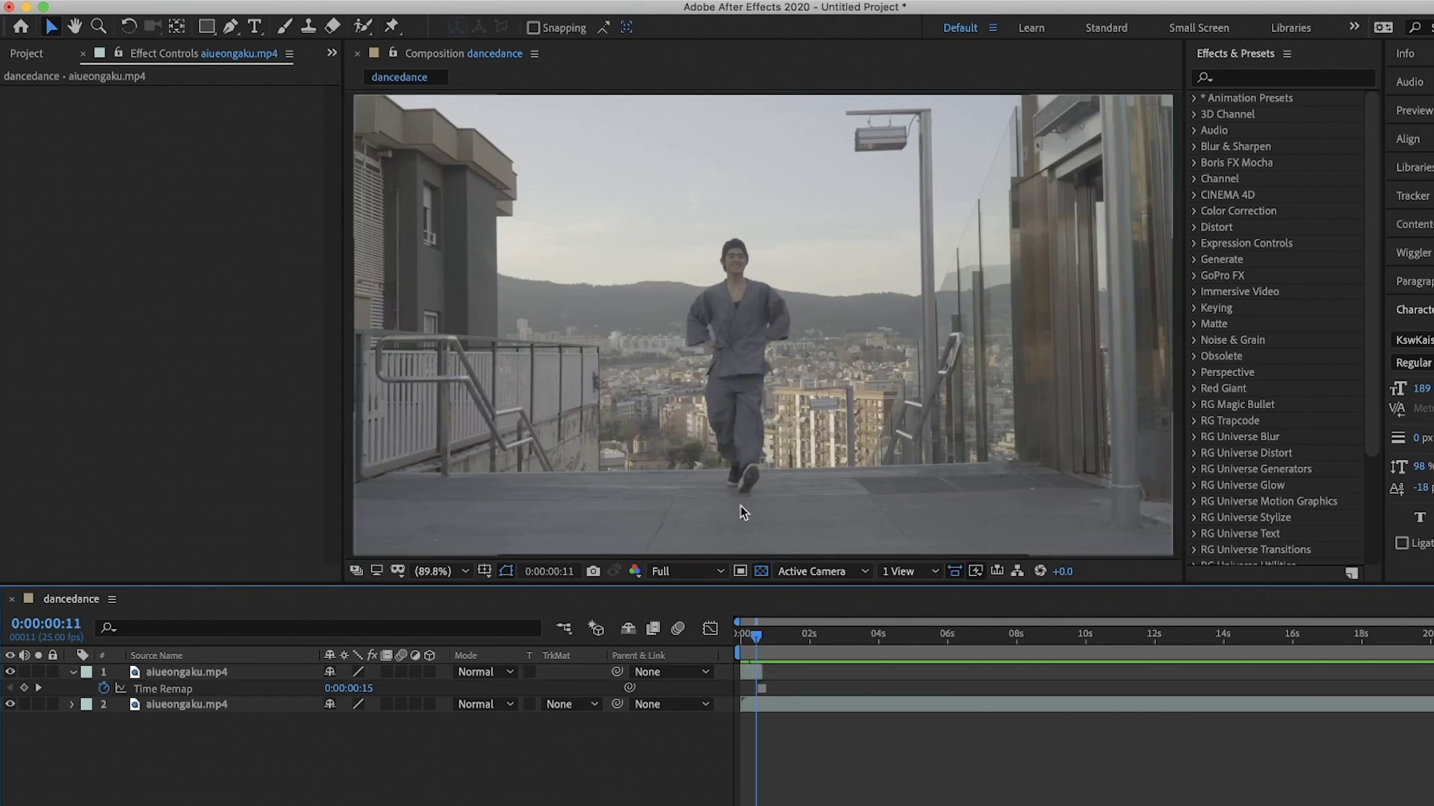
scroll(741, 505, "up", 1)
scroll(740, 505, "up", 2)
scroll(741, 505, "up", 2)
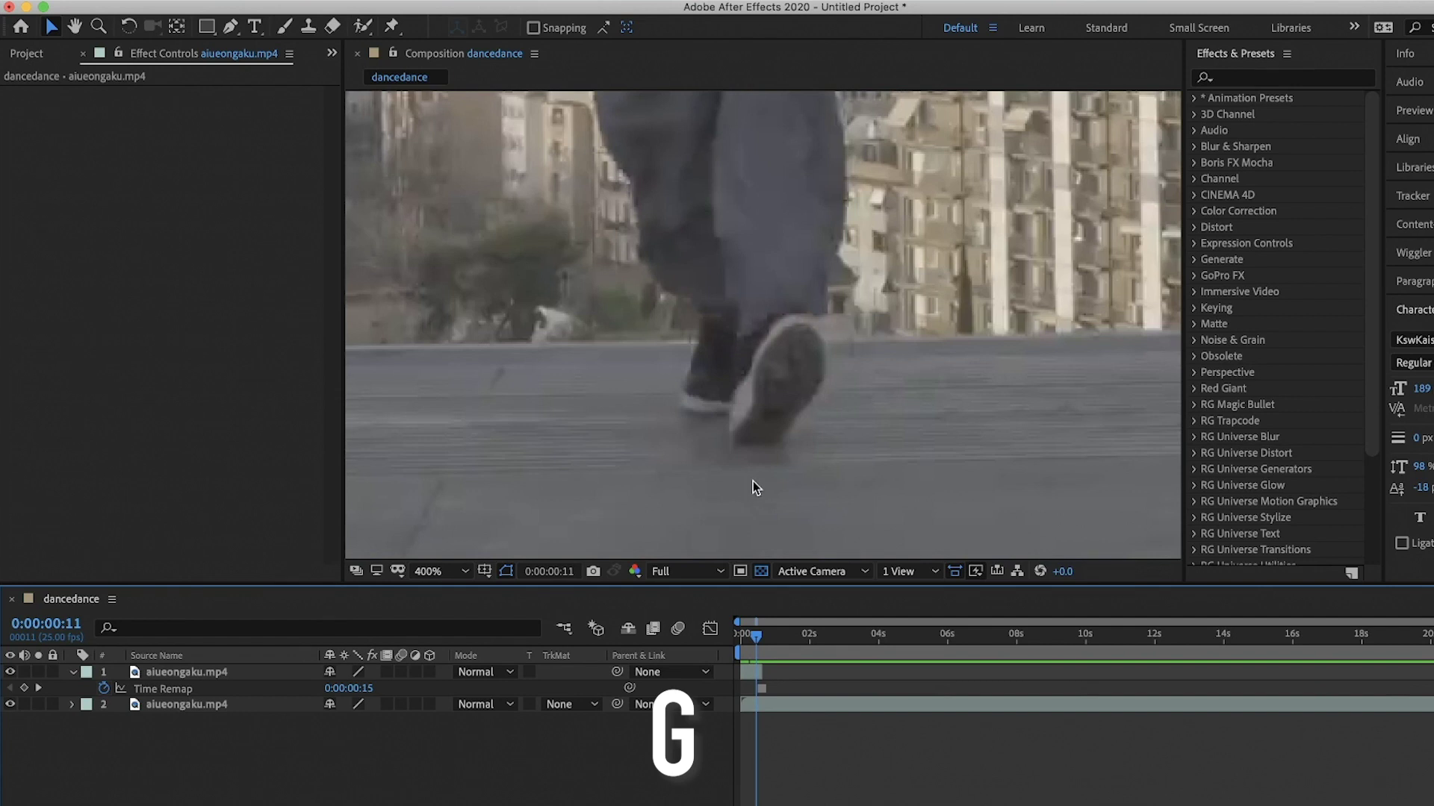
key("g")
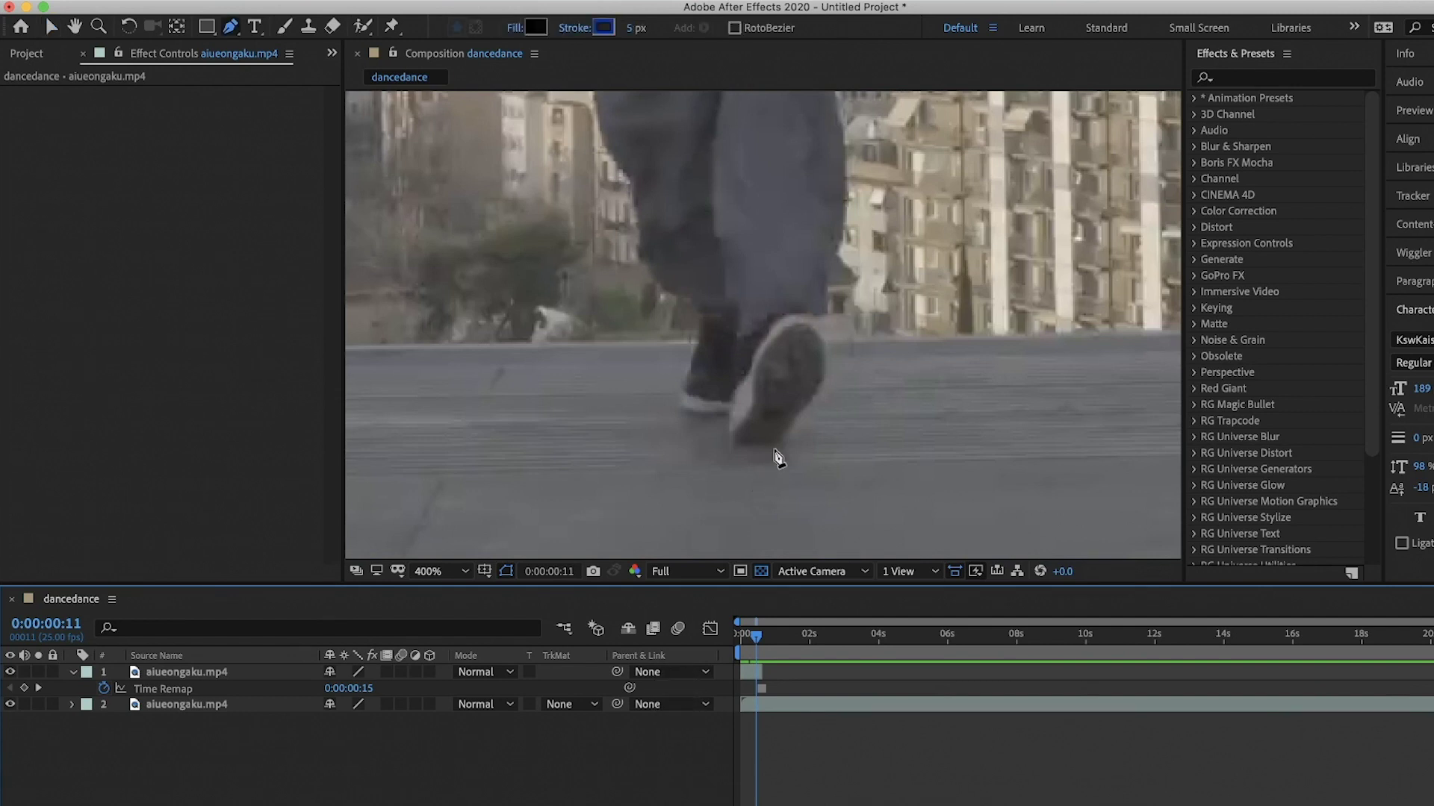
left_click(773, 453)
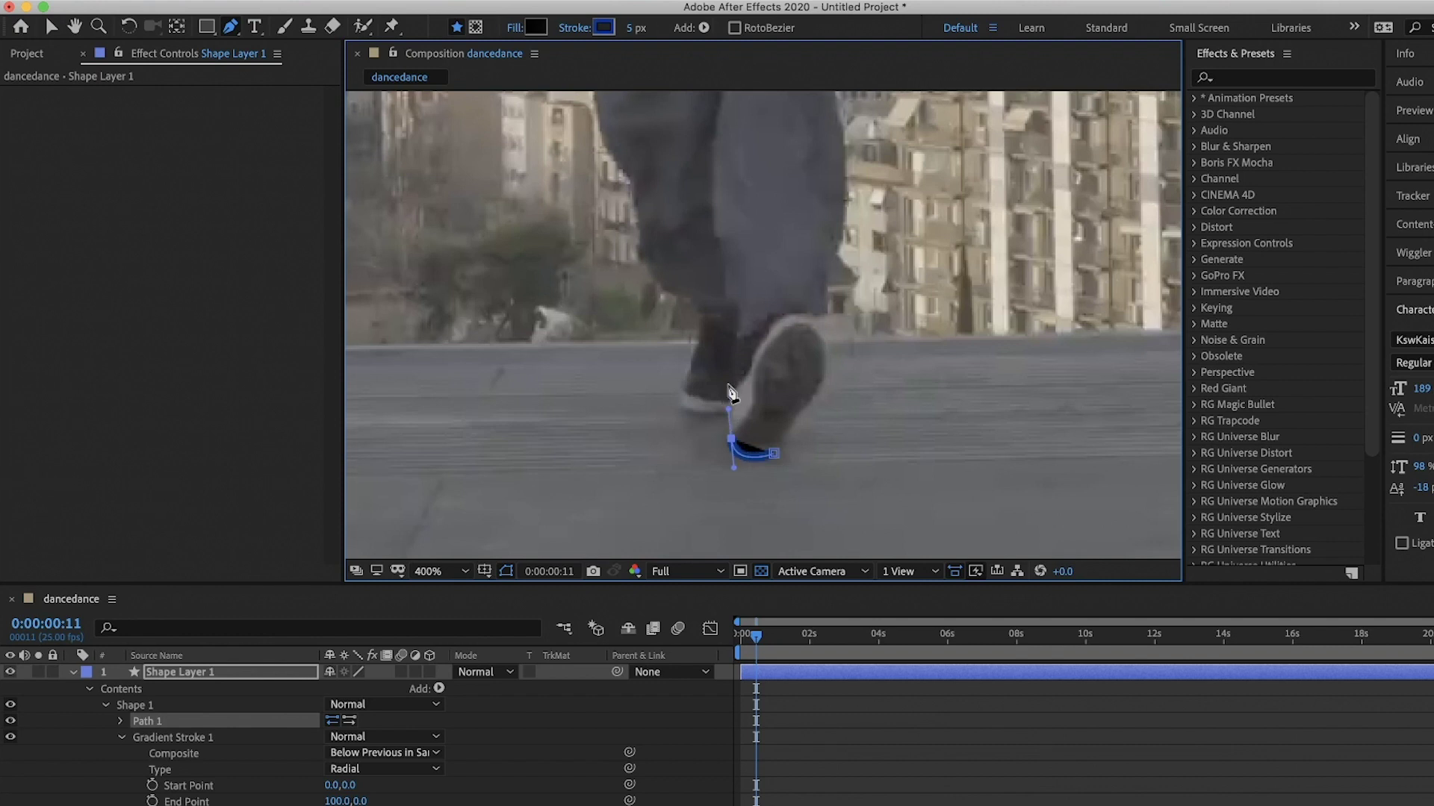
key("ctrl+z")
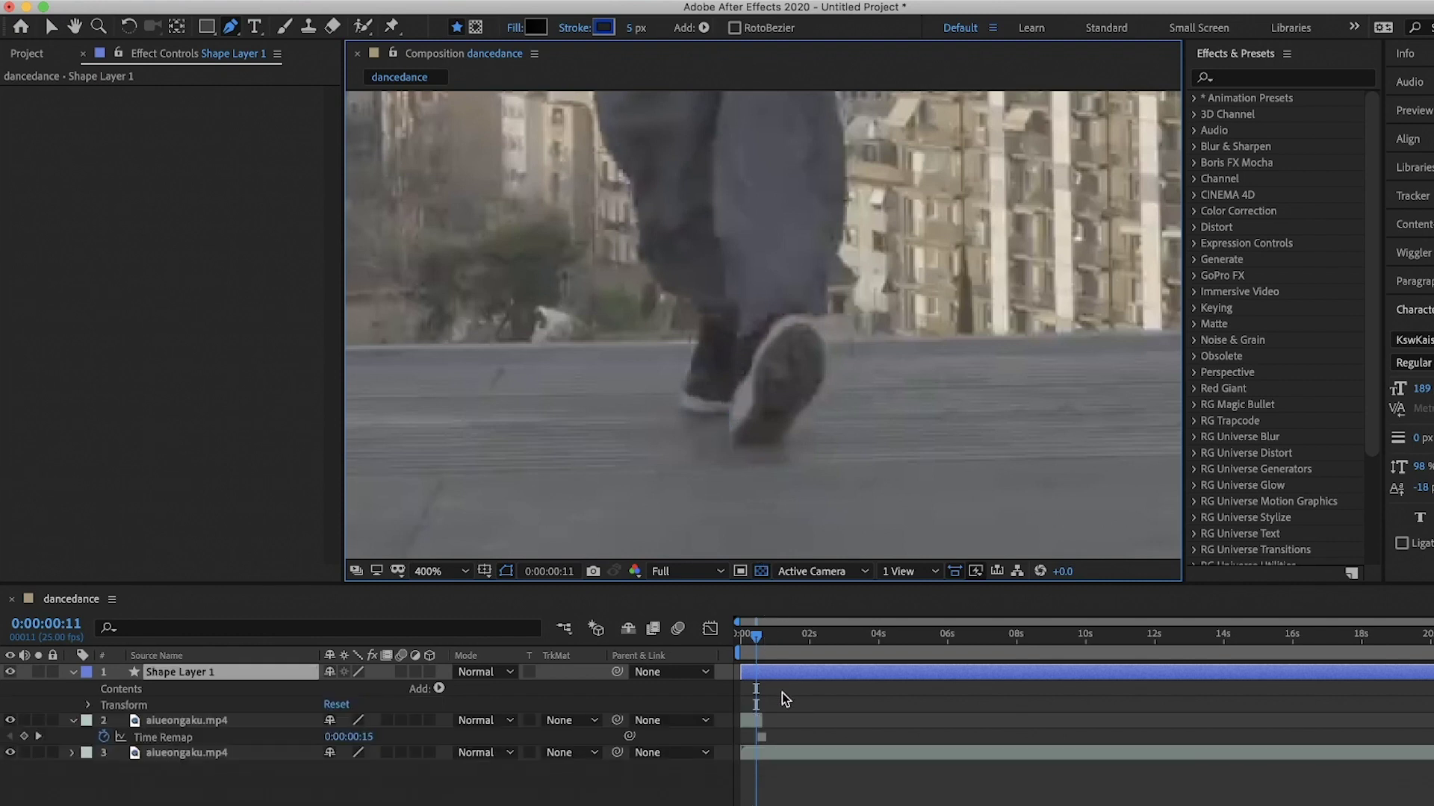
key("ctrl+z")
Draw a closed Pen mask around the lifted shoe on the frozen aiueongaku.mp4 layer.
left_click(749, 673)
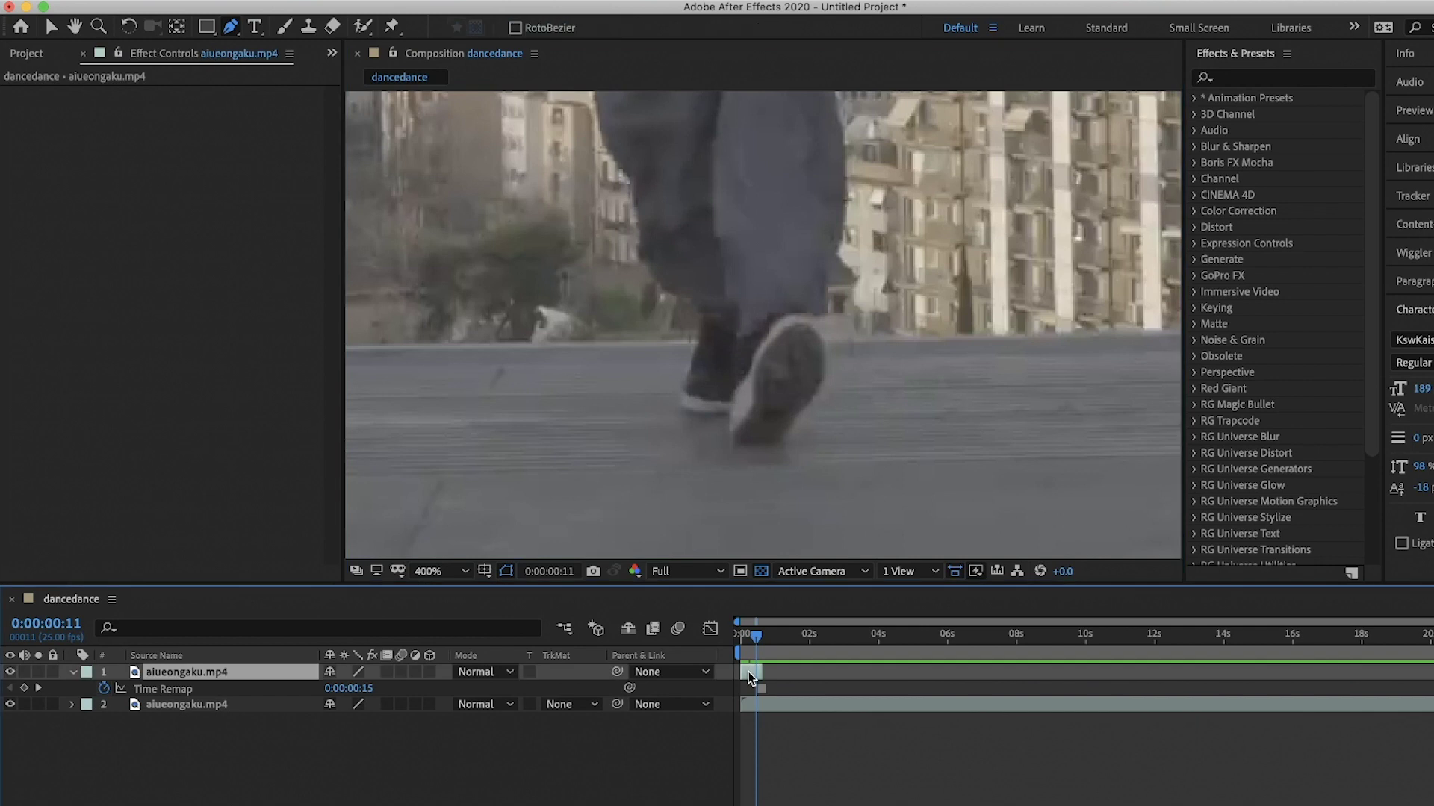
left_click(745, 462)
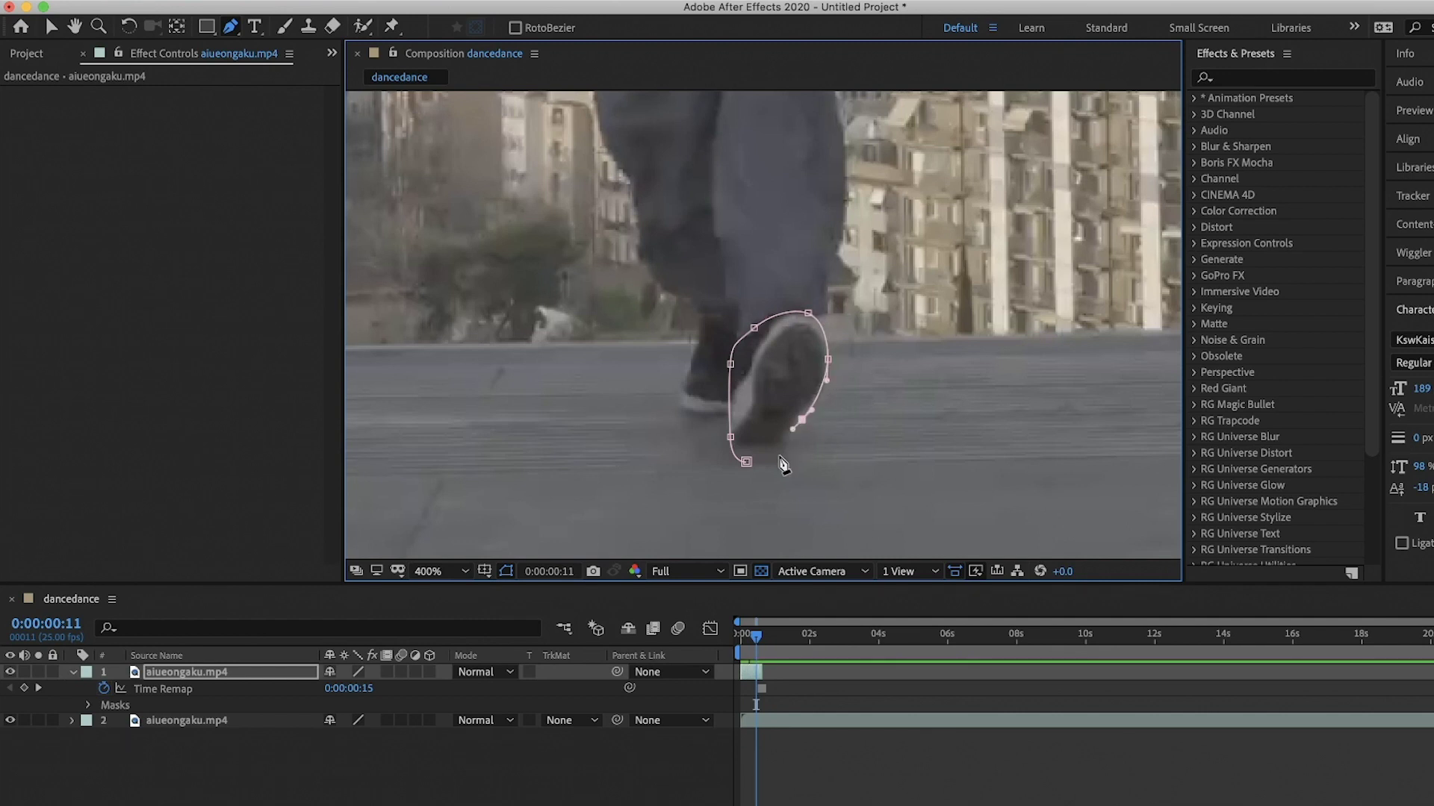
left_click(748, 463)
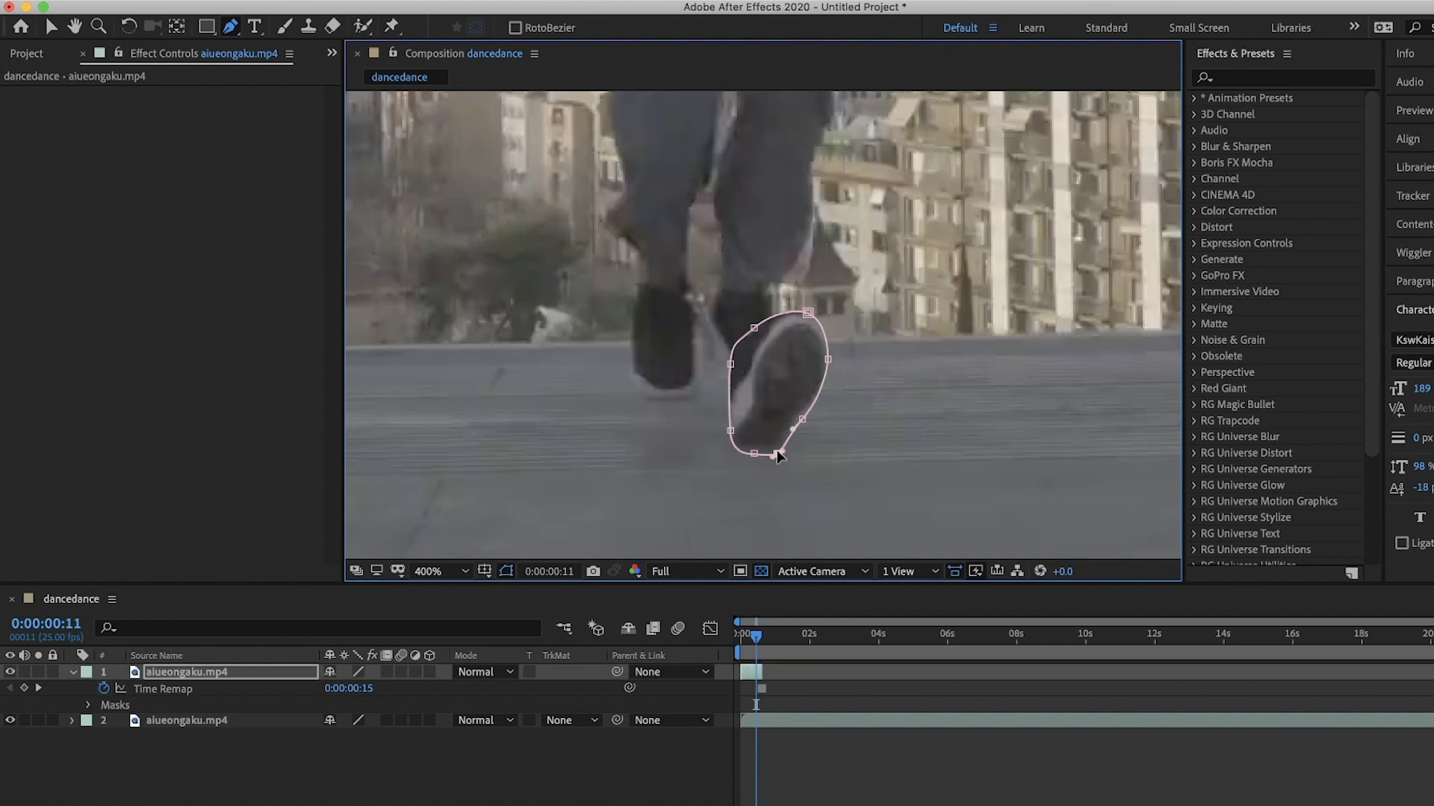
key("p")
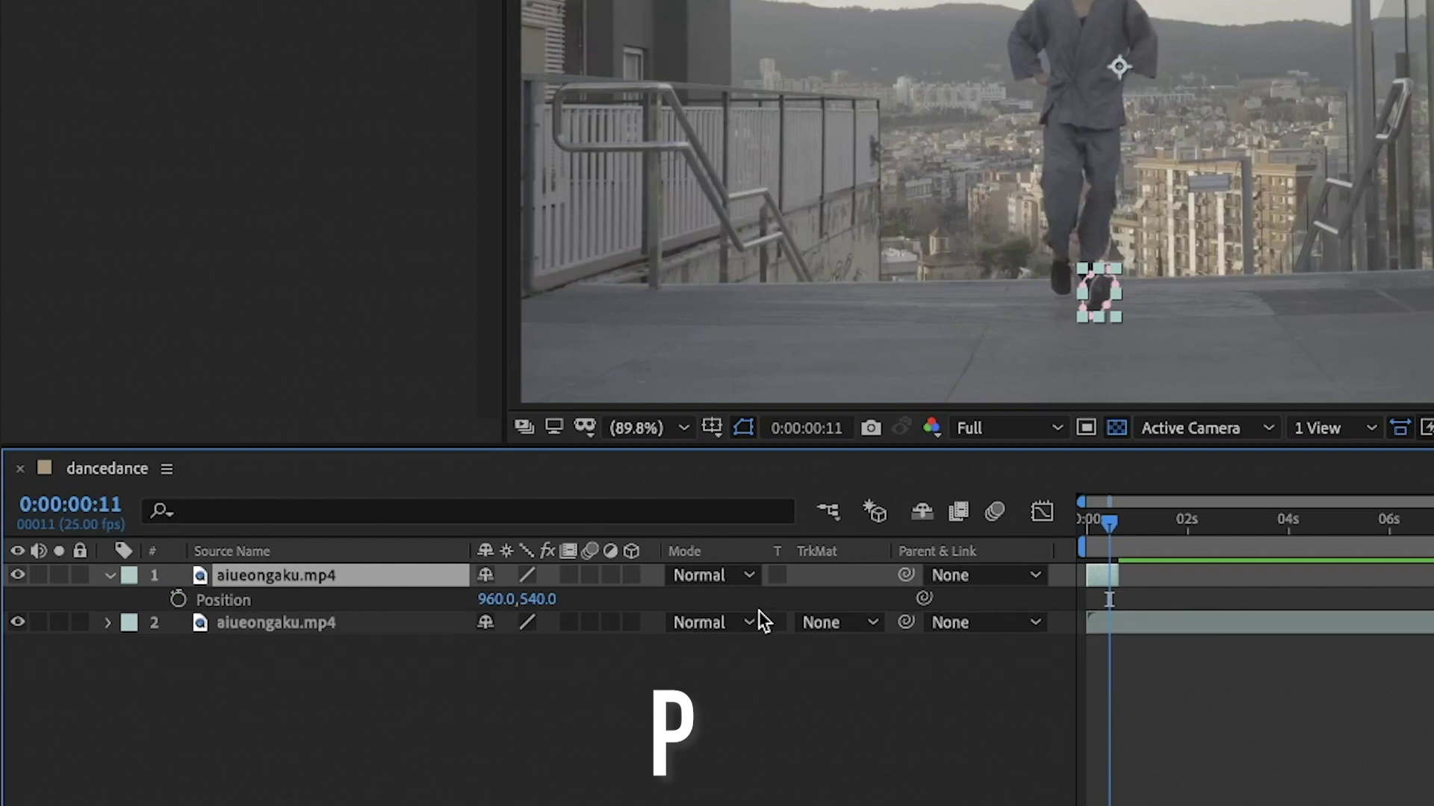
Keyframe Position so the shoe cutout slides from 2330,540 at the start to 960,540 by frame 11.
left_click(177, 598)
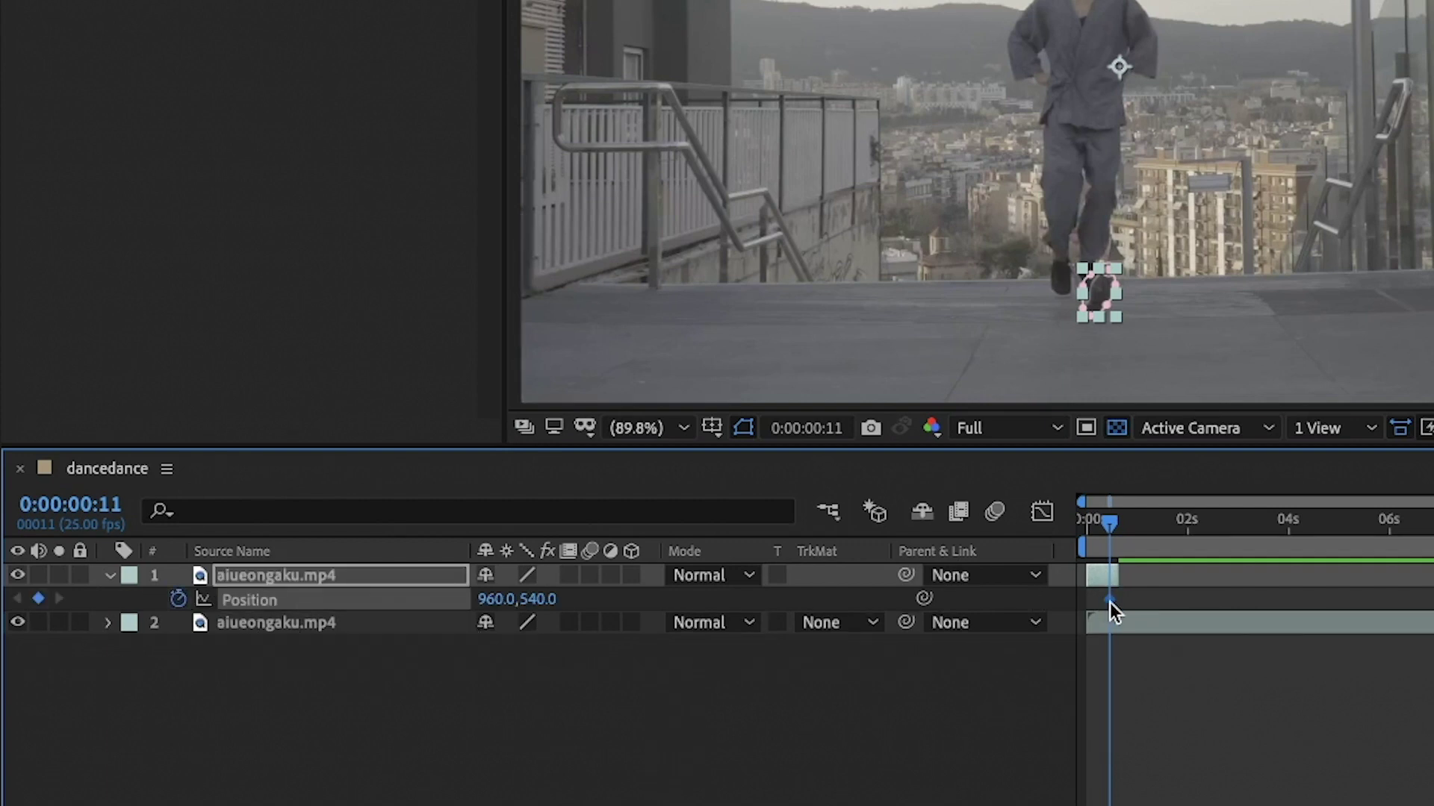
left_click_drag(1110, 602, 1118, 606)
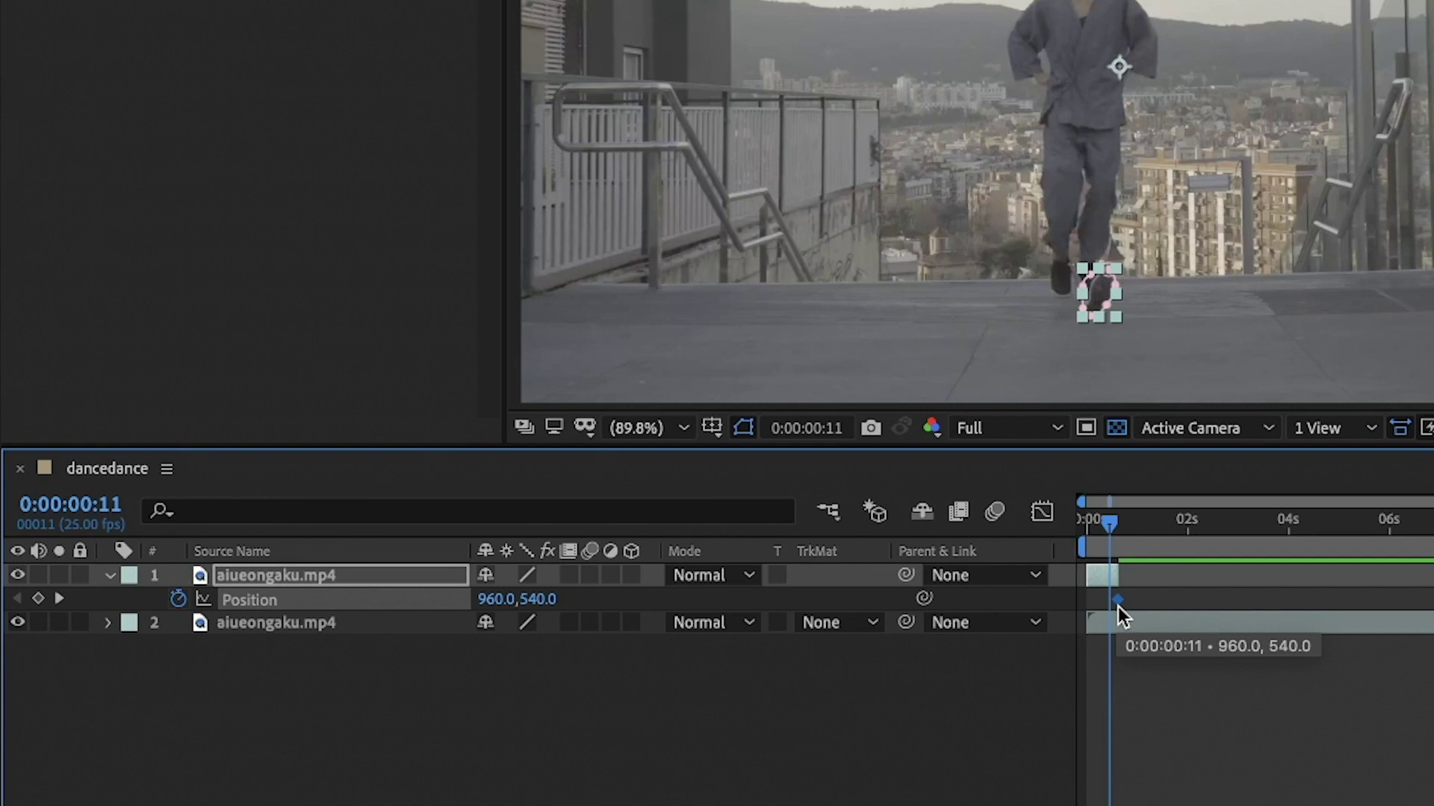
left_click_drag(1105, 530, 1090, 530)
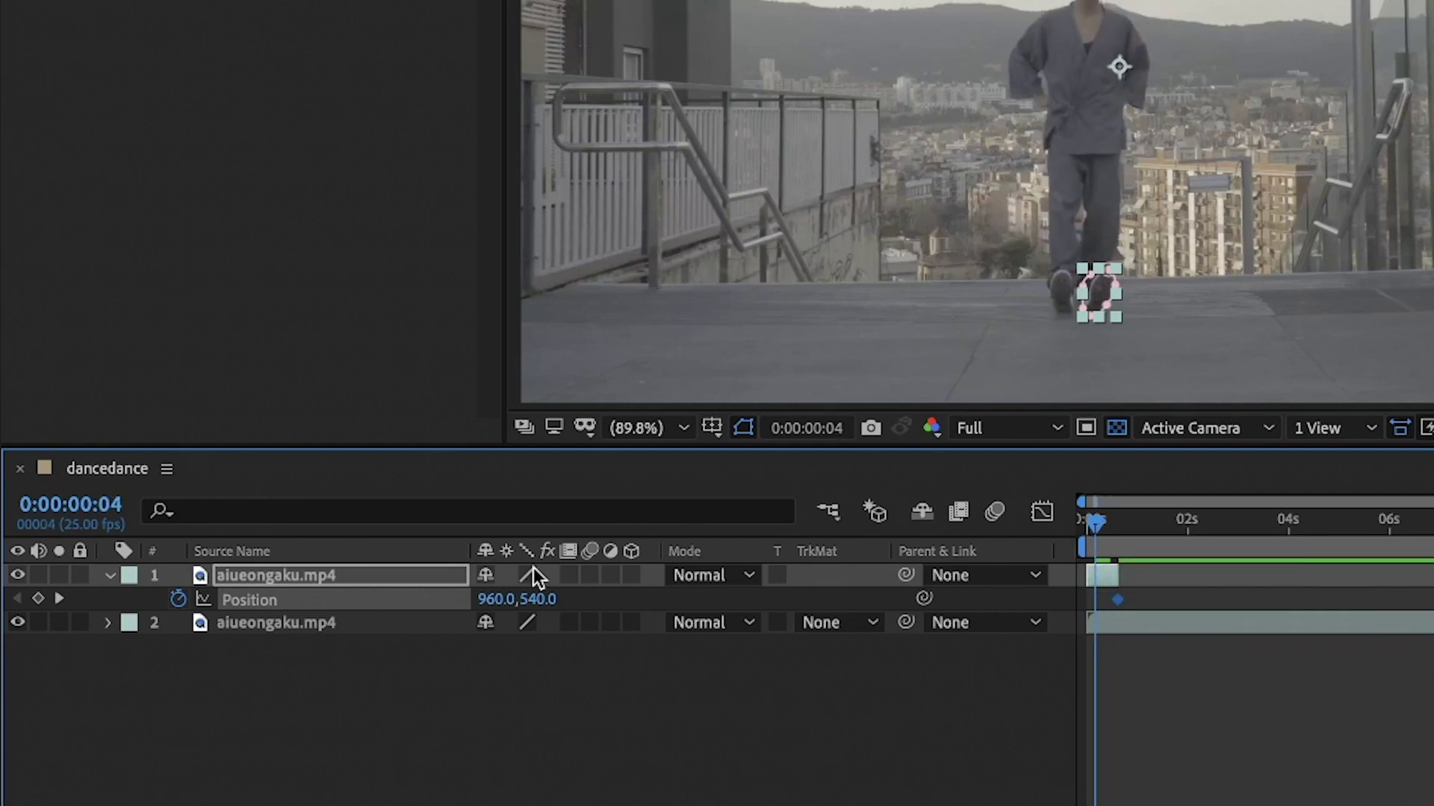
left_click_drag(493, 599, 595, 596)
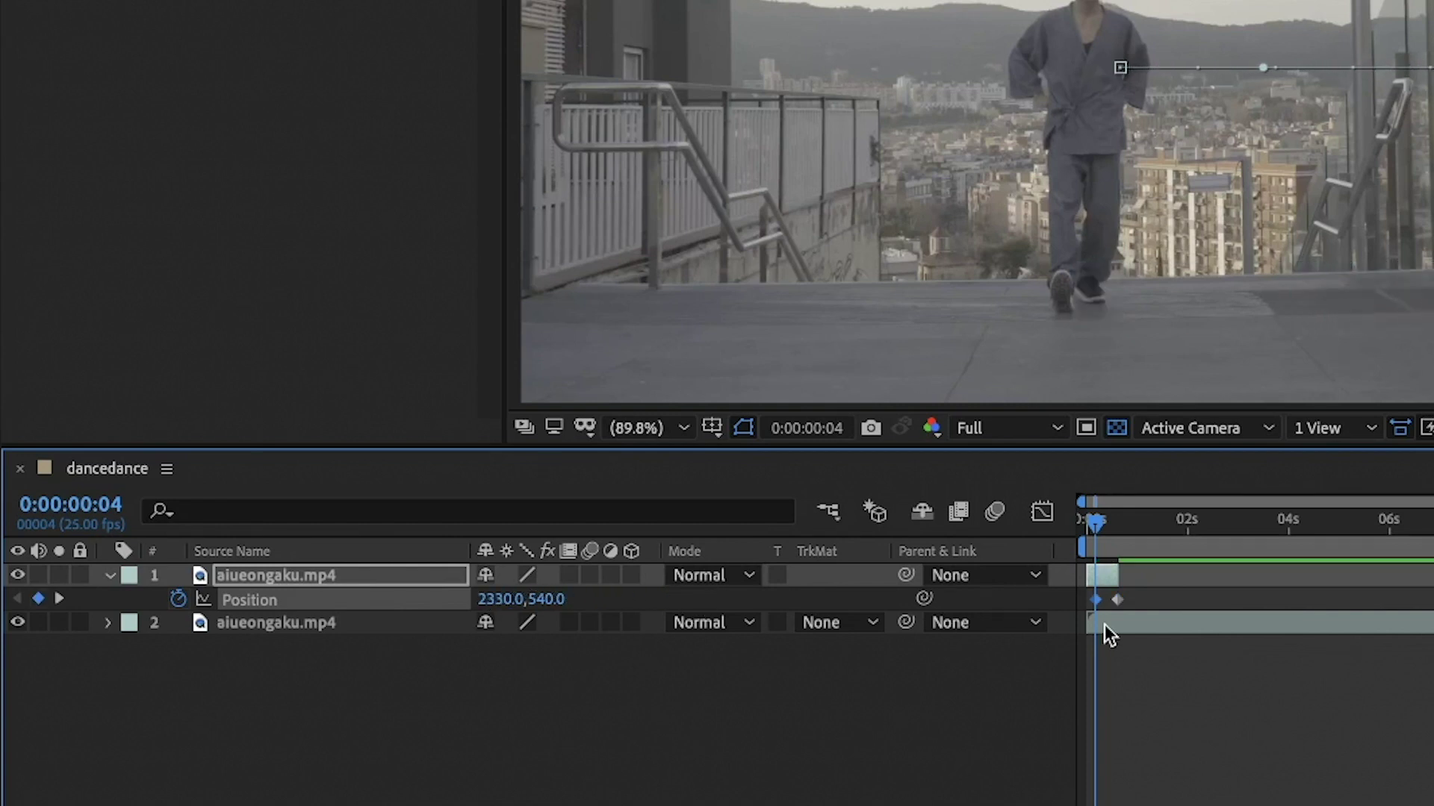
left_click_drag(1096, 599, 1087, 605)
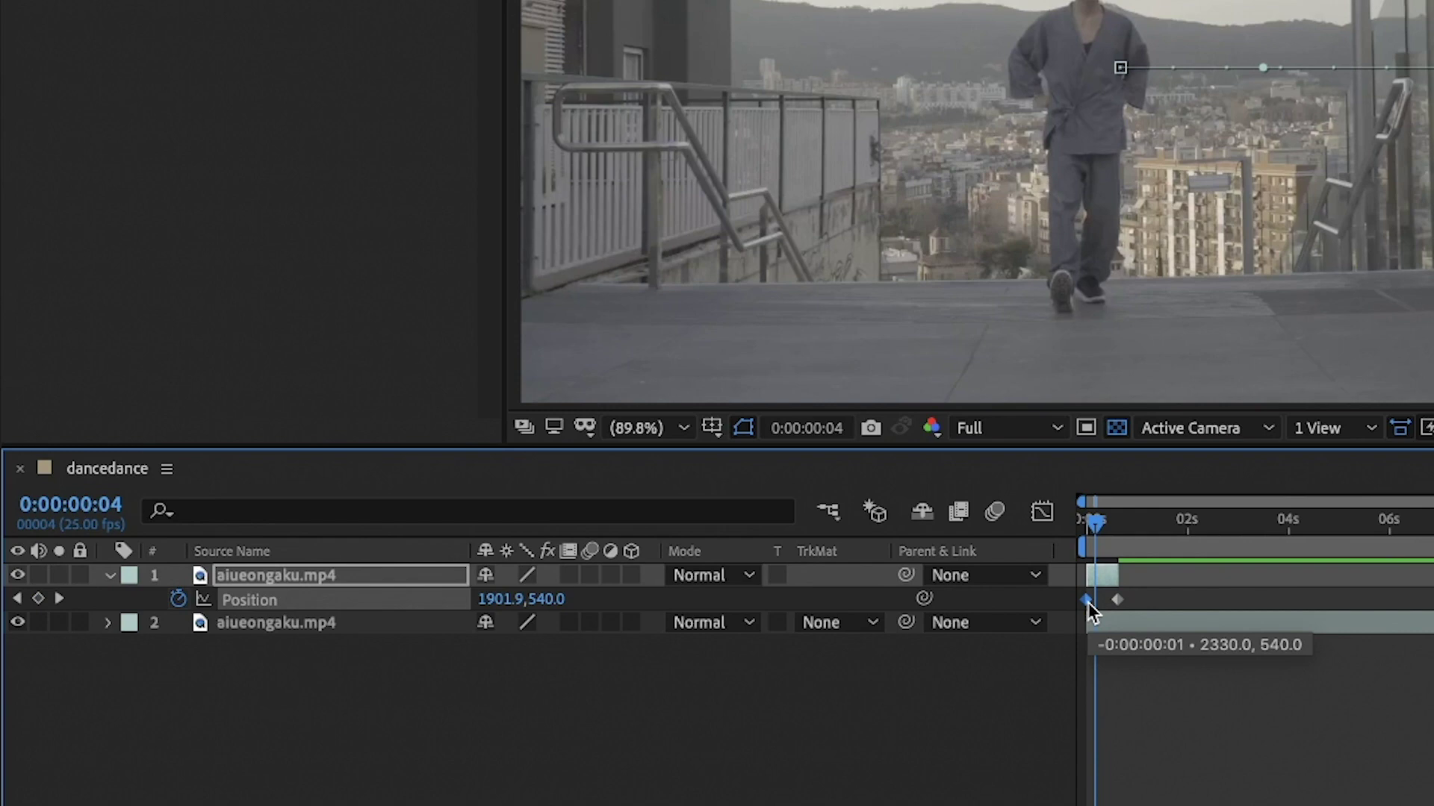
left_click_drag(1095, 523, 1043, 525)
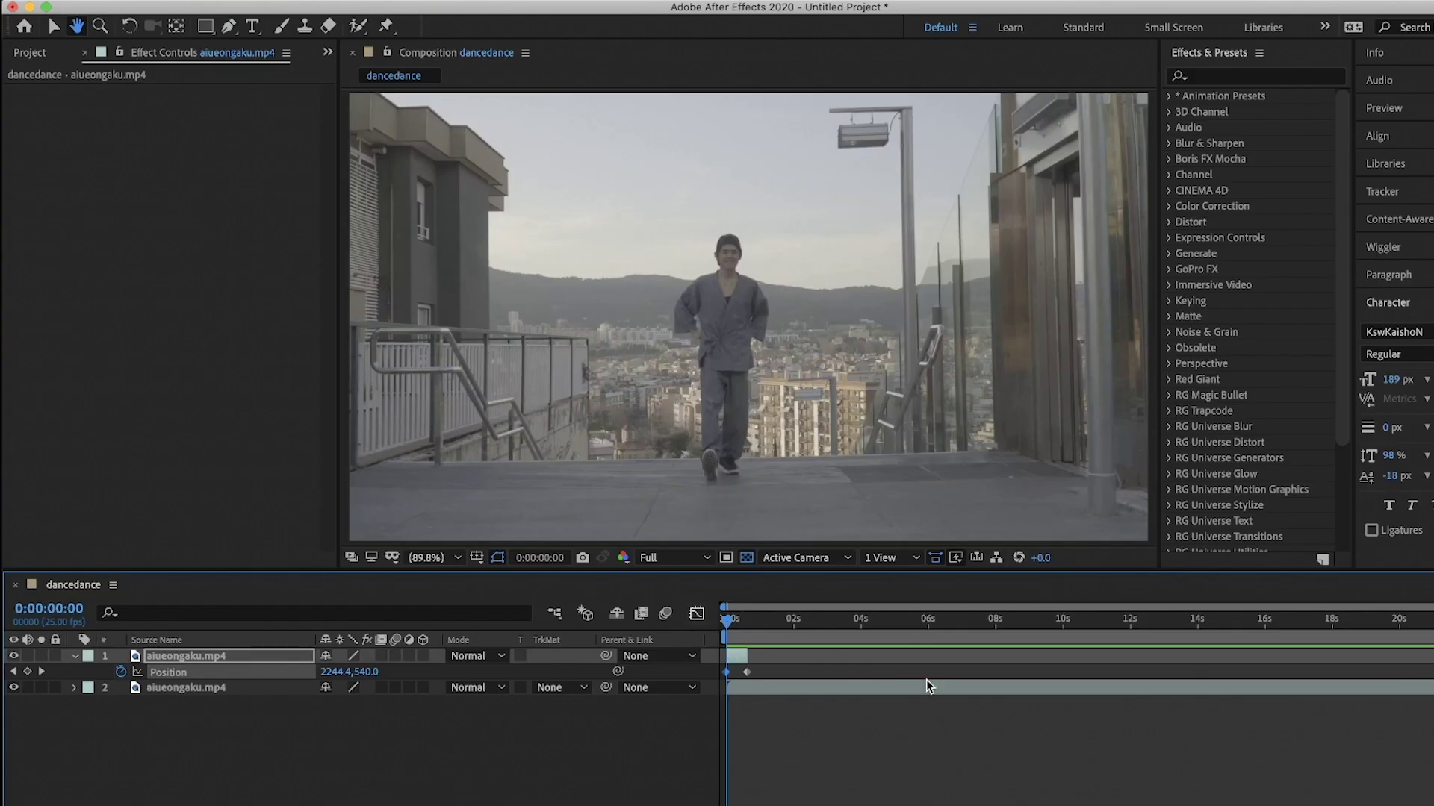
Preview the shoe's slide-in, then duplicate the cutout into a new layer 2.
left_click(742, 623)
left_click_drag(742, 624, 729, 629)
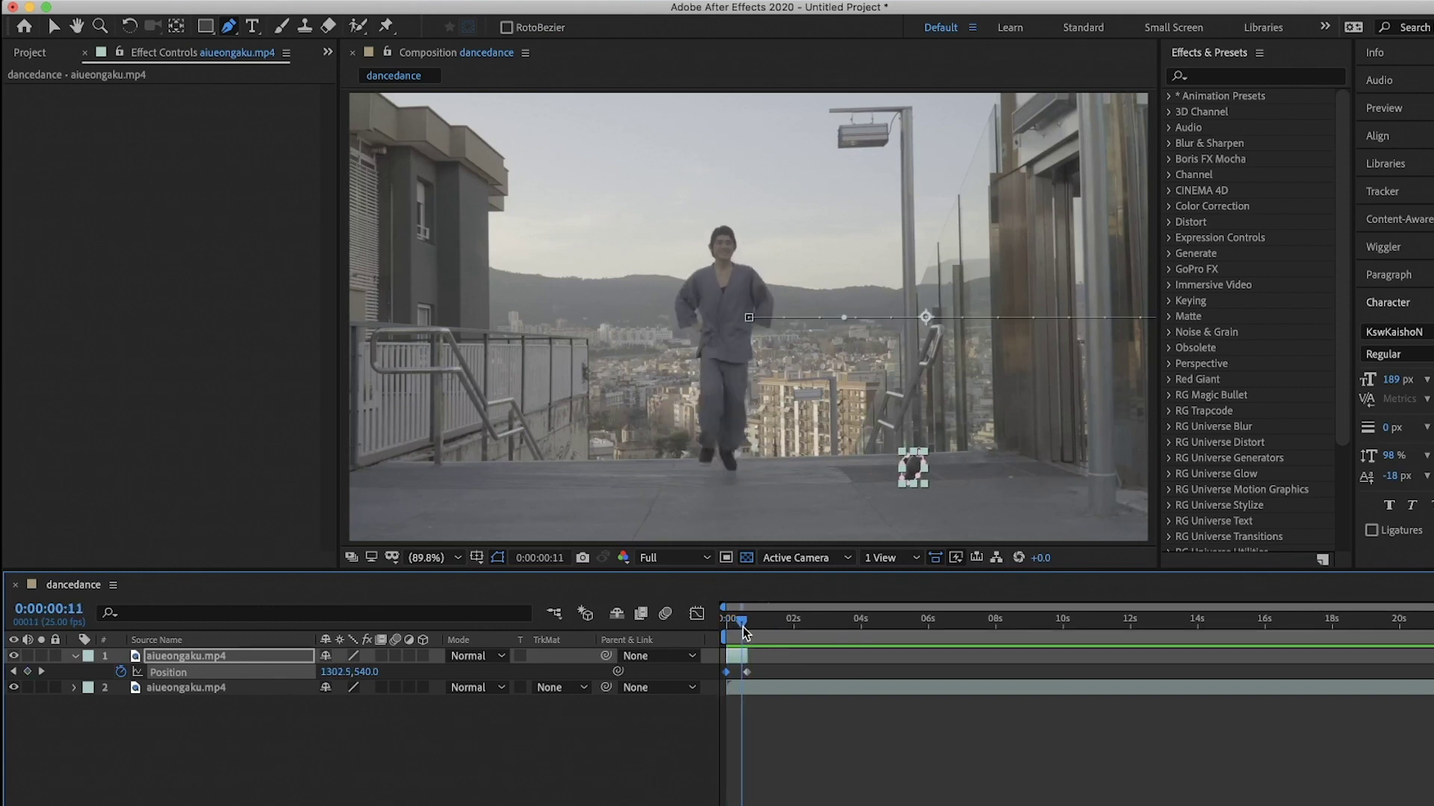
left_click_drag(742, 629, 726, 633)
key("g")
key("space")
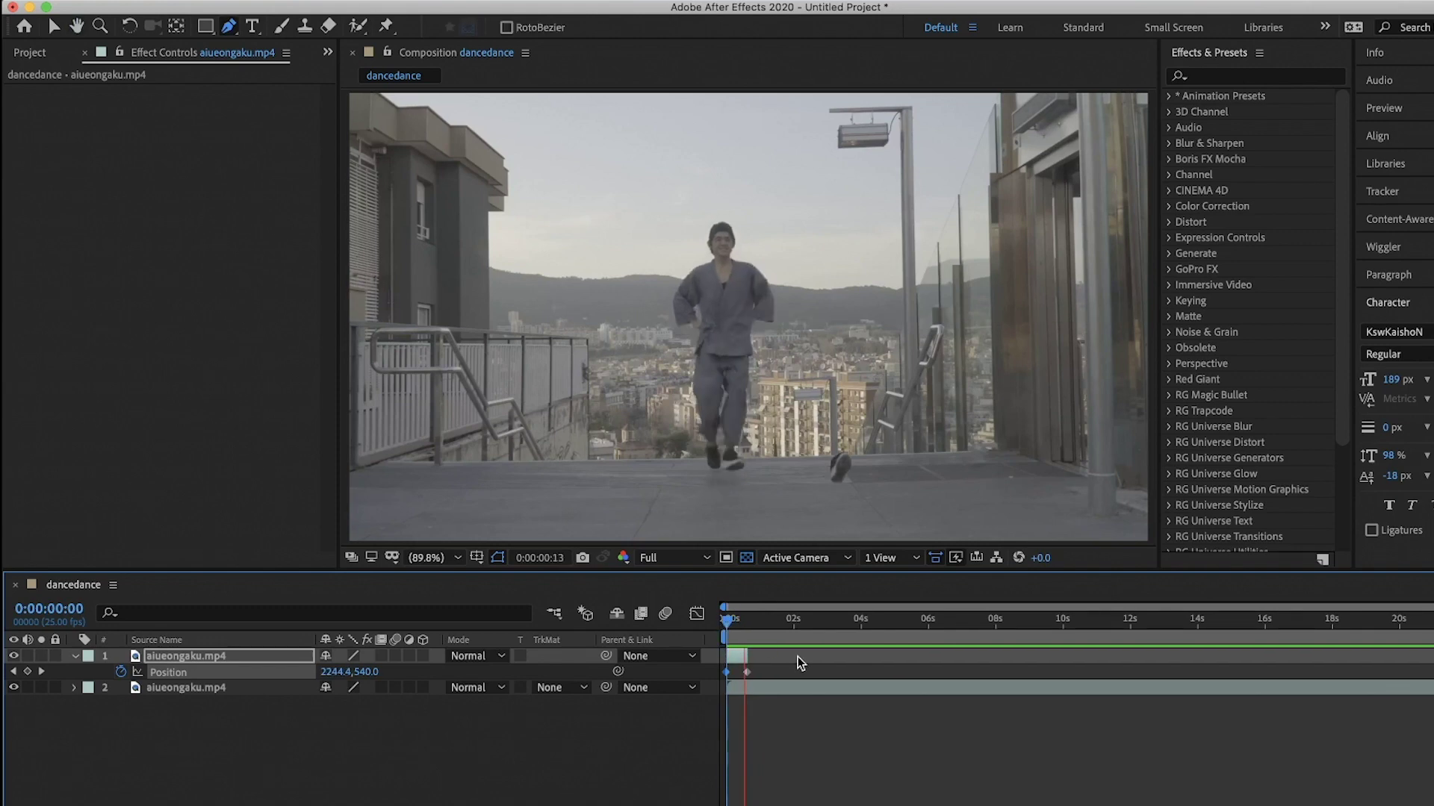
key("ctrl+d")
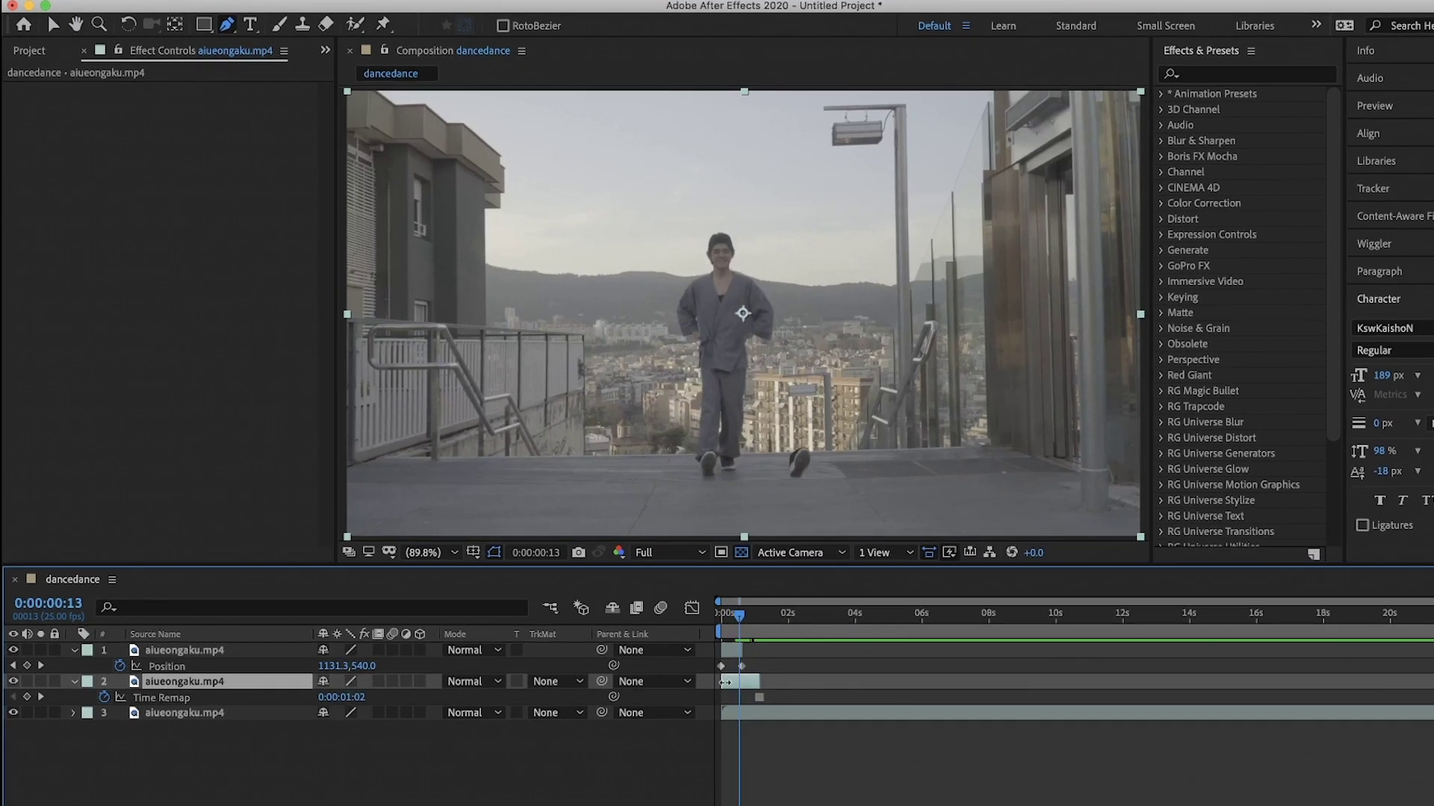
Marquee-select the cutout layers' Position keyframes and apply Easy Ease with F9.
left_click(763, 707)
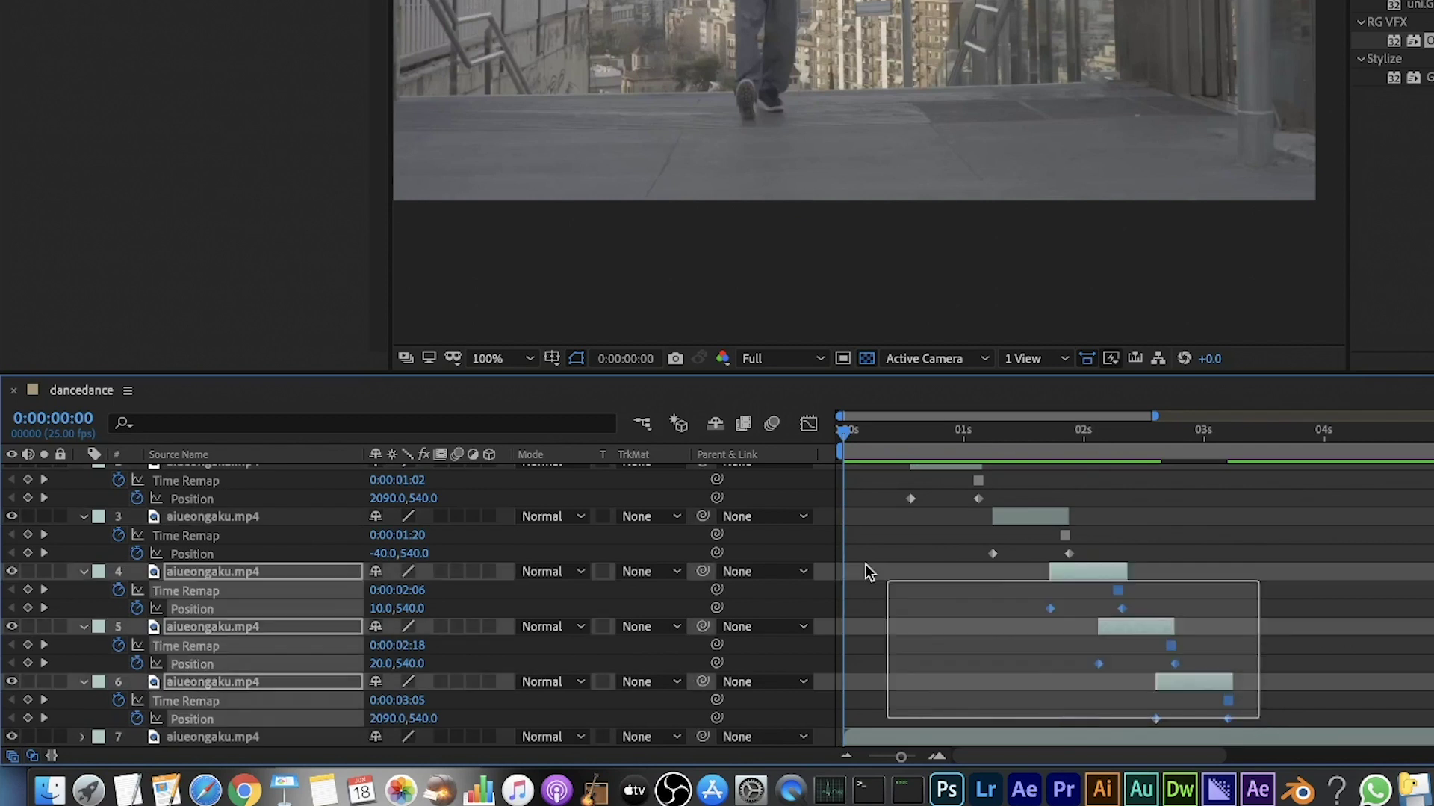
left_click_drag(1261, 748, 829, 512)
key("F9")
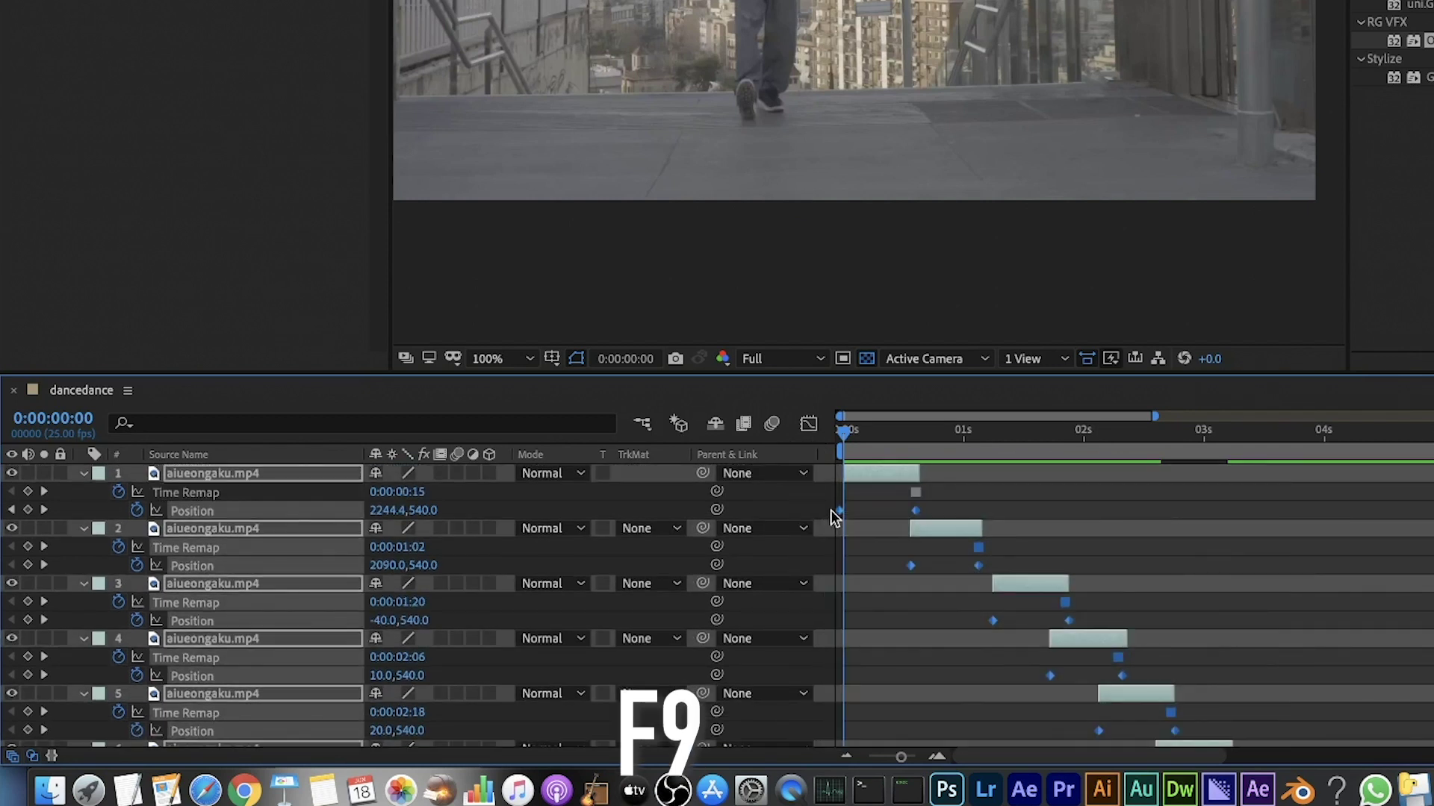